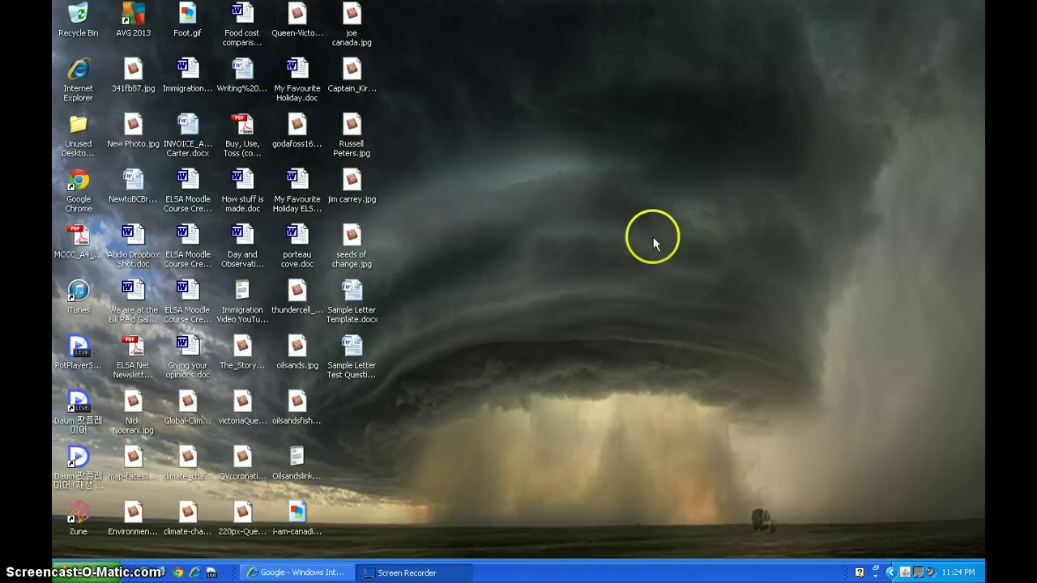
- Create a new folder on the desktop from the right-click New > Folder menu
right_click(578, 230)
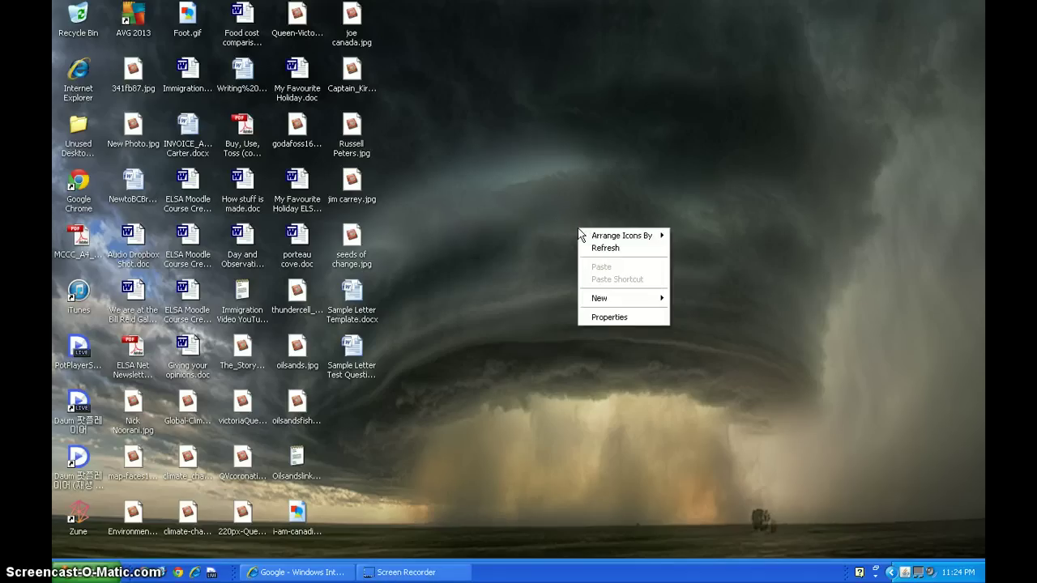
left_click(621, 304)
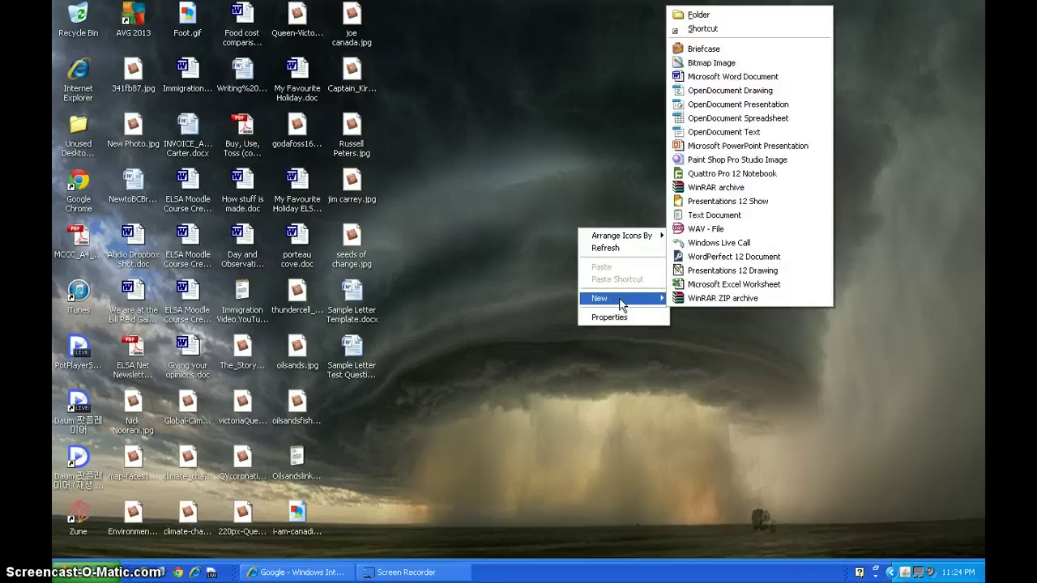
left_click(700, 16)
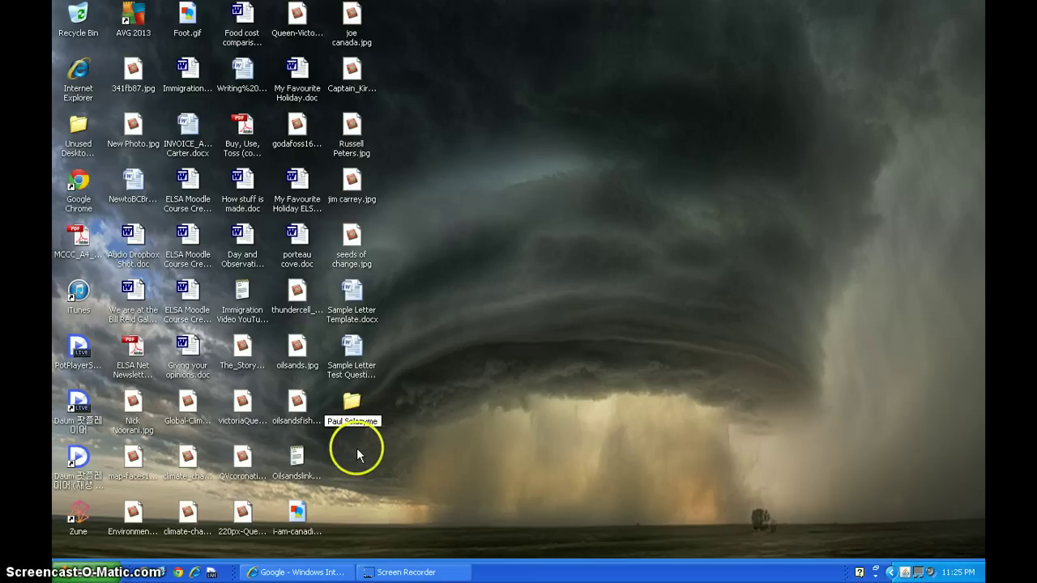
- Confirm the new desktop folder's name, a person's full name, and deselect it
key("Return")
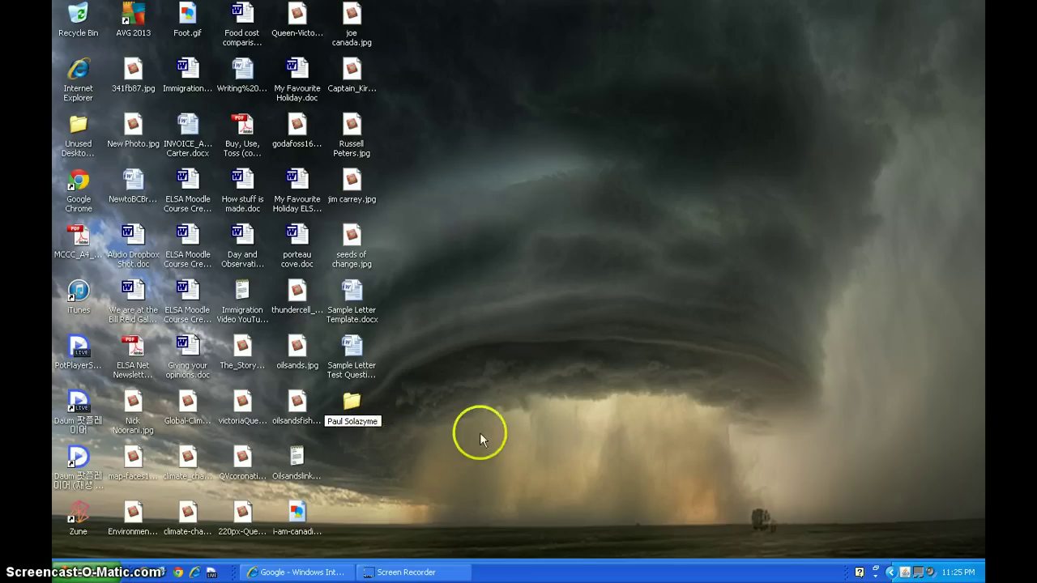
left_click(538, 327)
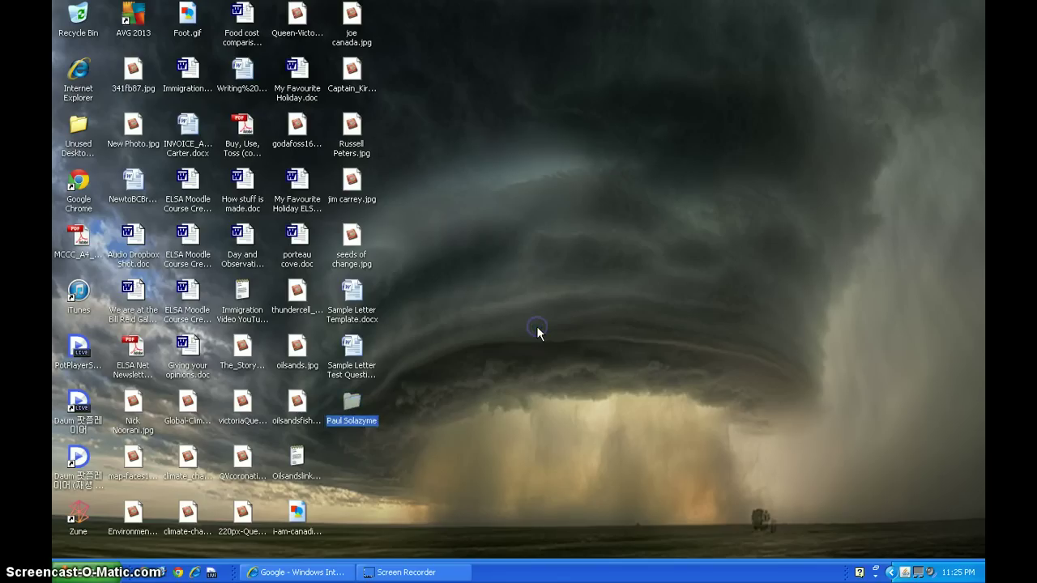
- Restore the Internet Explorer window showing the Google Canada home page from the taskbar
left_click(281, 575)
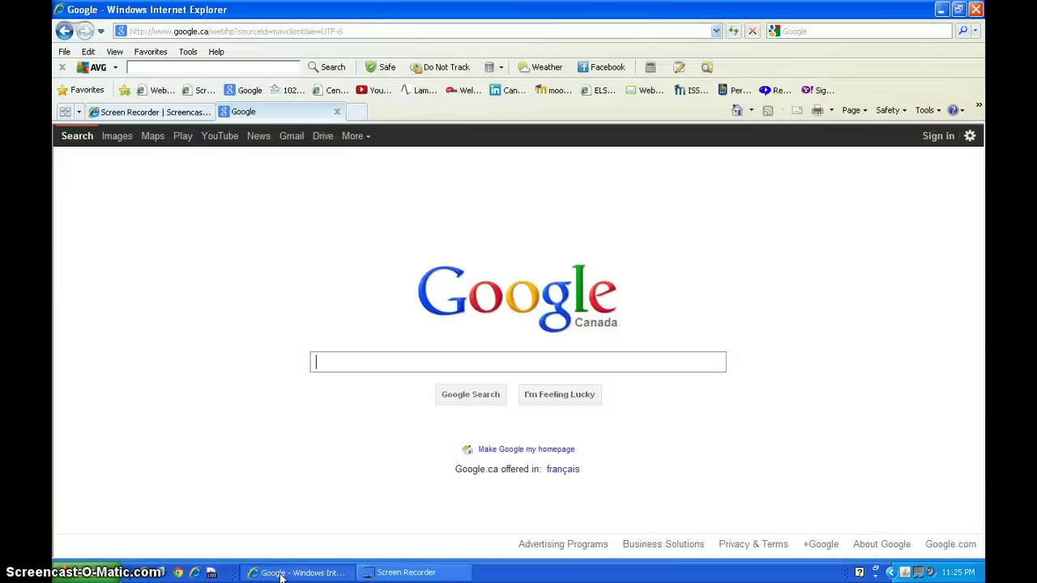
left_click(283, 573)
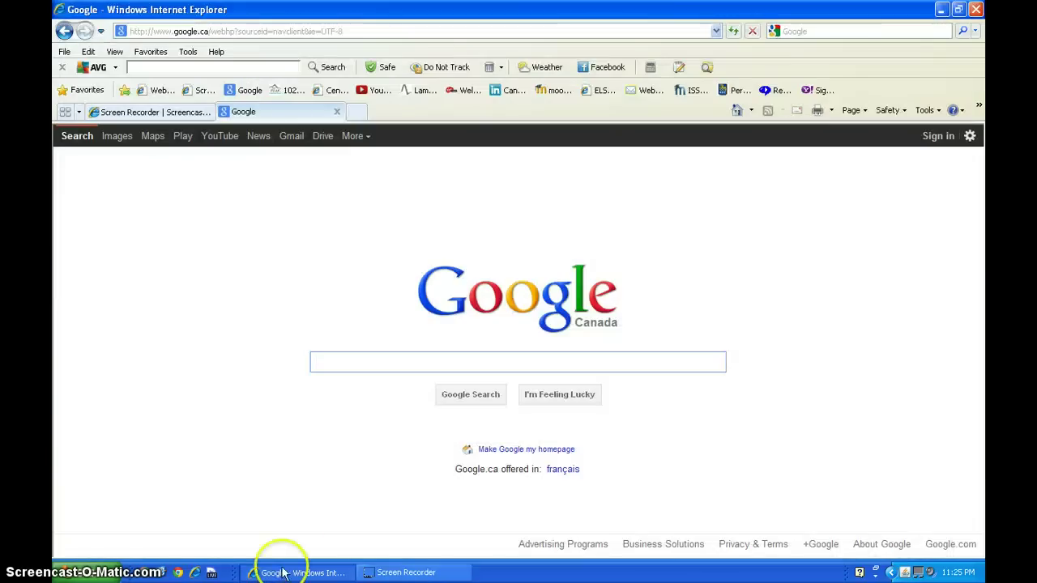
left_click(78, 148)
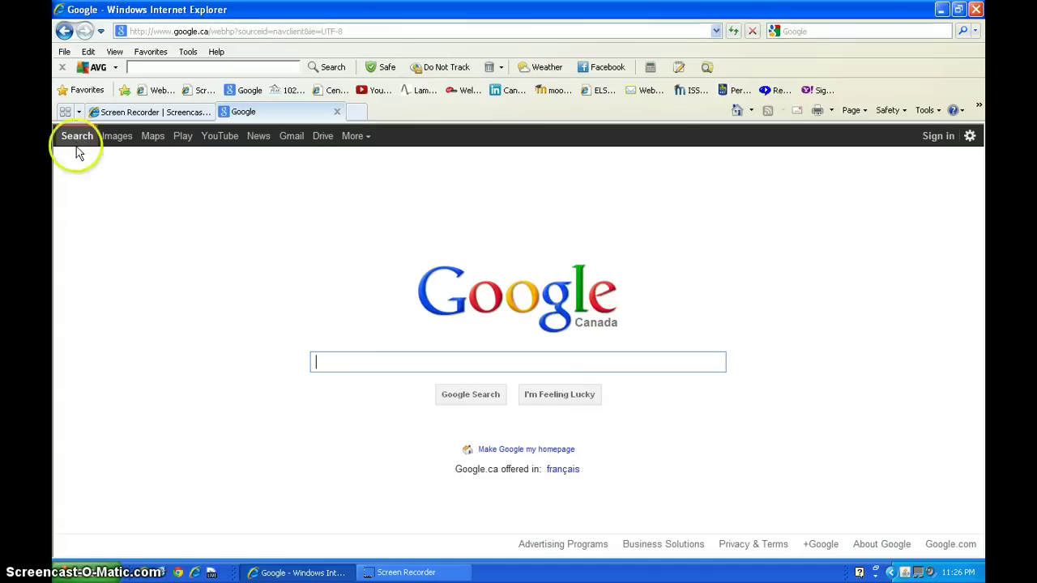
left_click(118, 145)
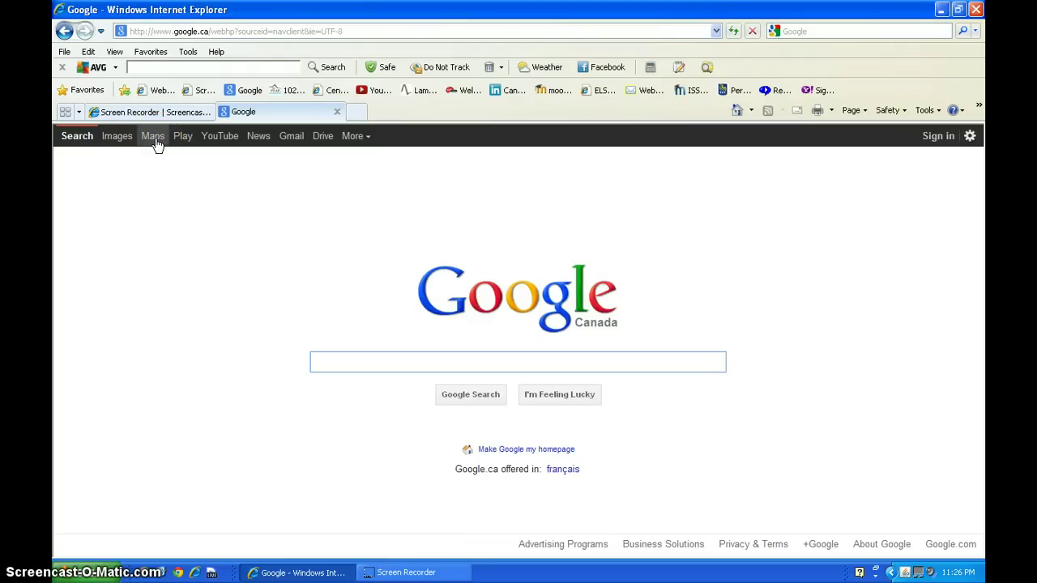
left_click(157, 151)
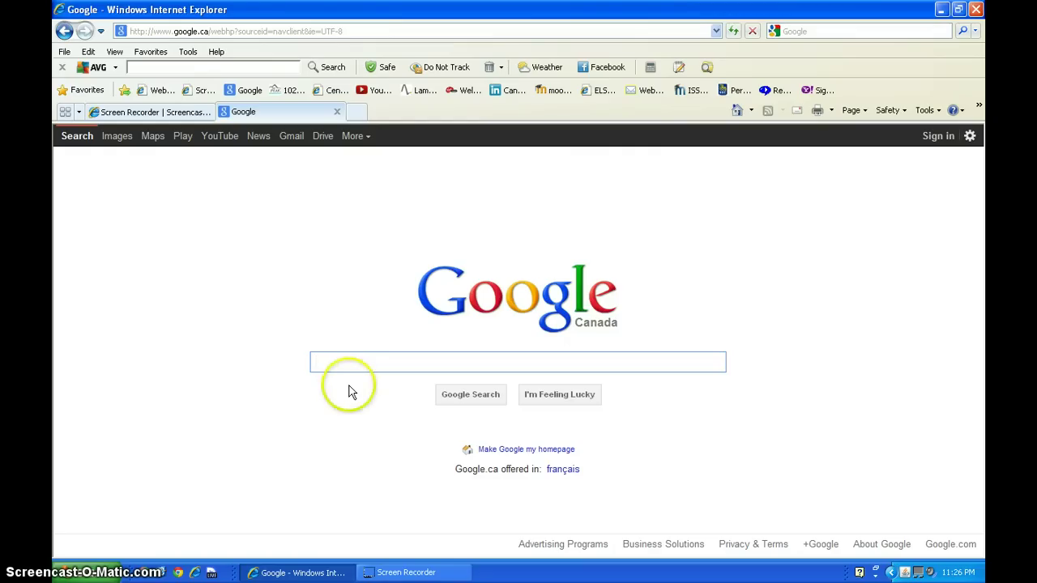
- Search Google for Solazyme and scroll through the roughly 303,000 web results
type("So")
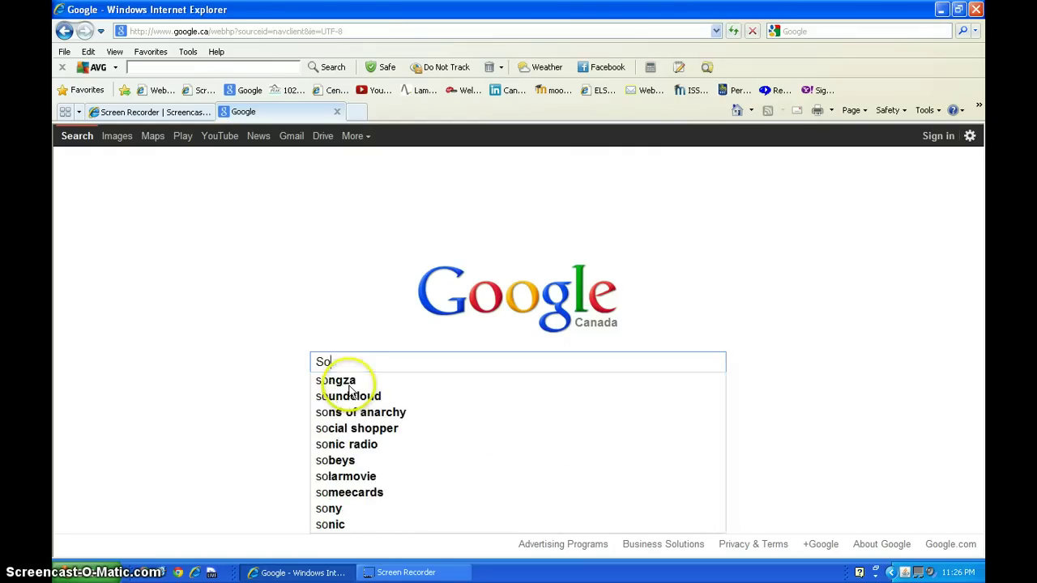
type("lozyme")
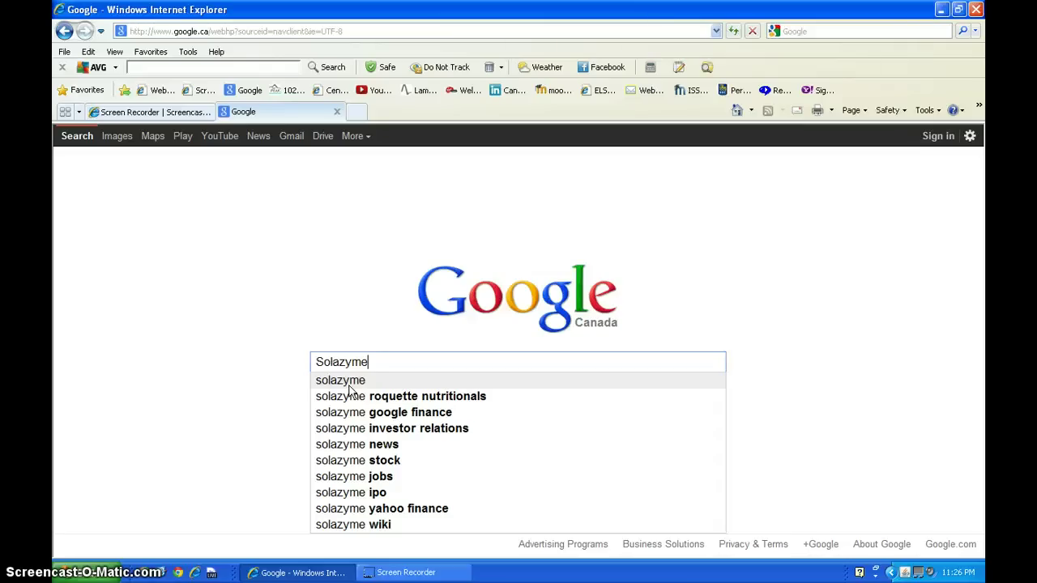
key("Return")
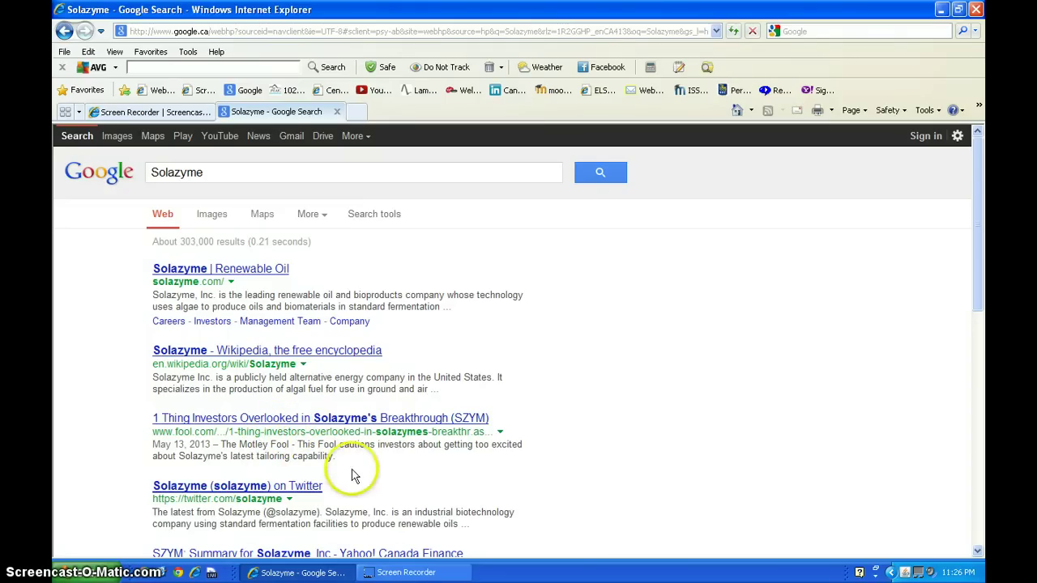
scroll(246, 458, "down", 5)
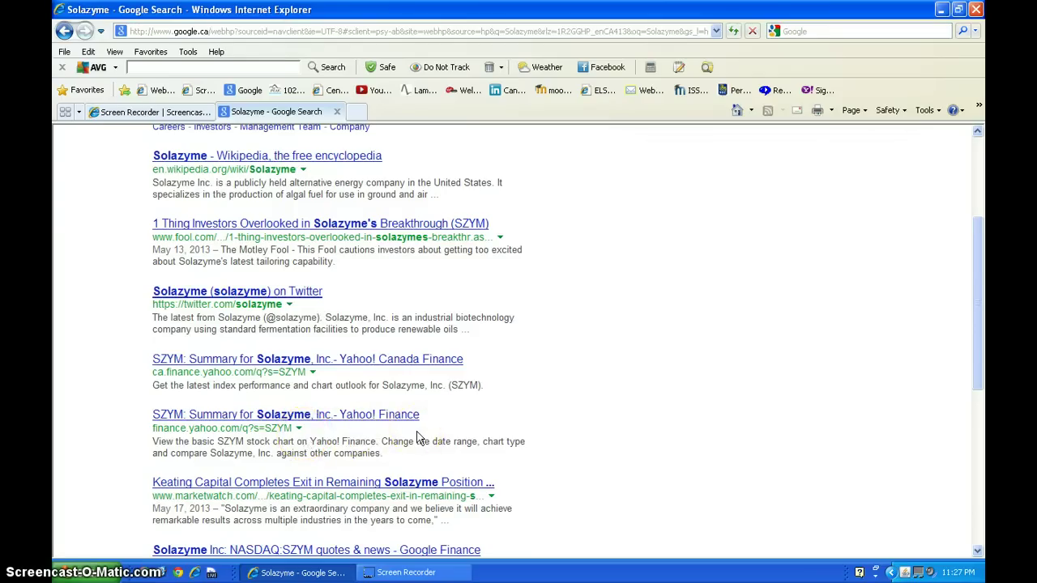
scroll(419, 438, "down", 3)
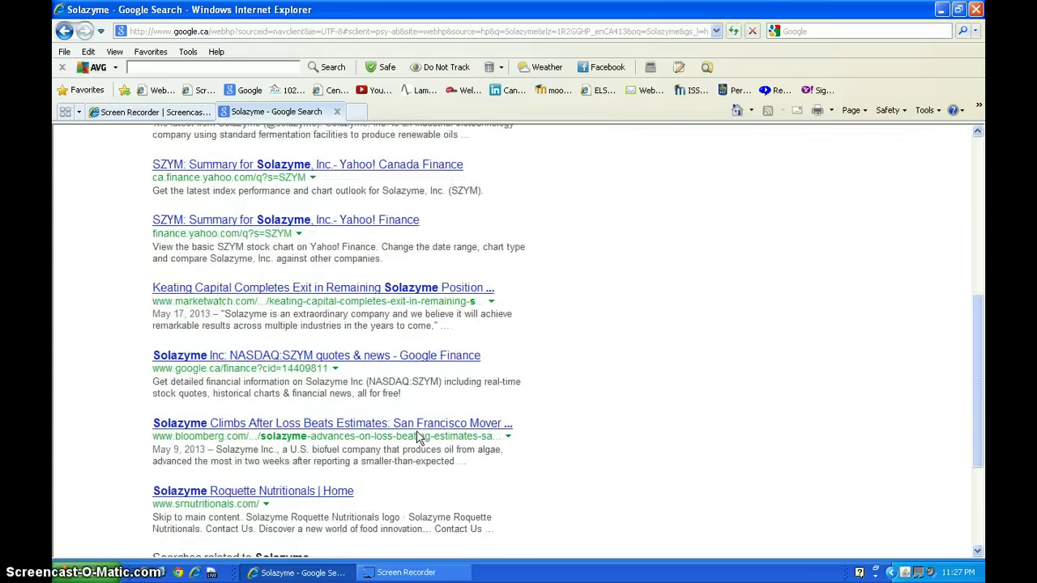
scroll(419, 438, "down", 1)
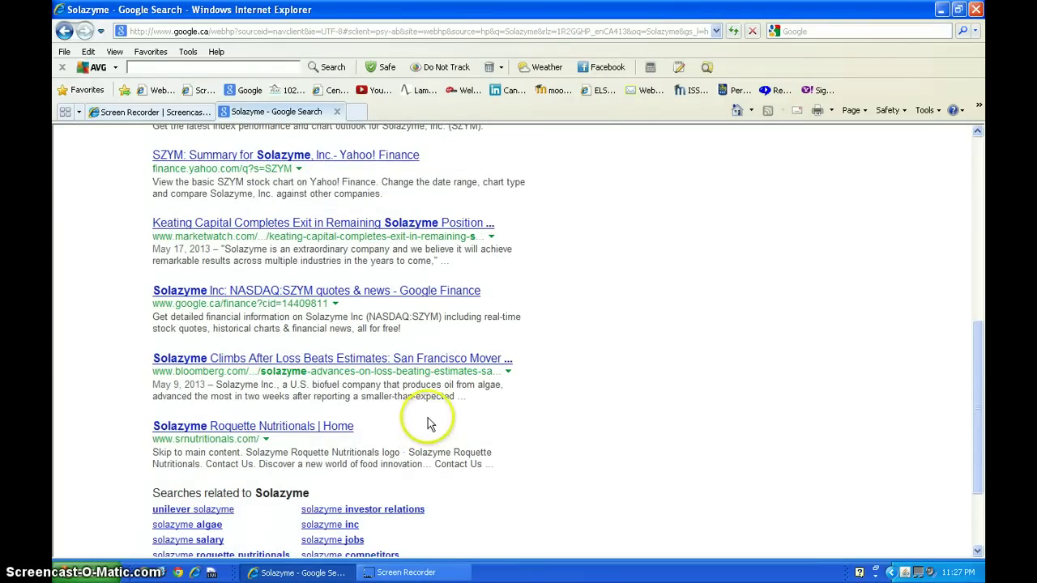
scroll(423, 371, "up", 3)
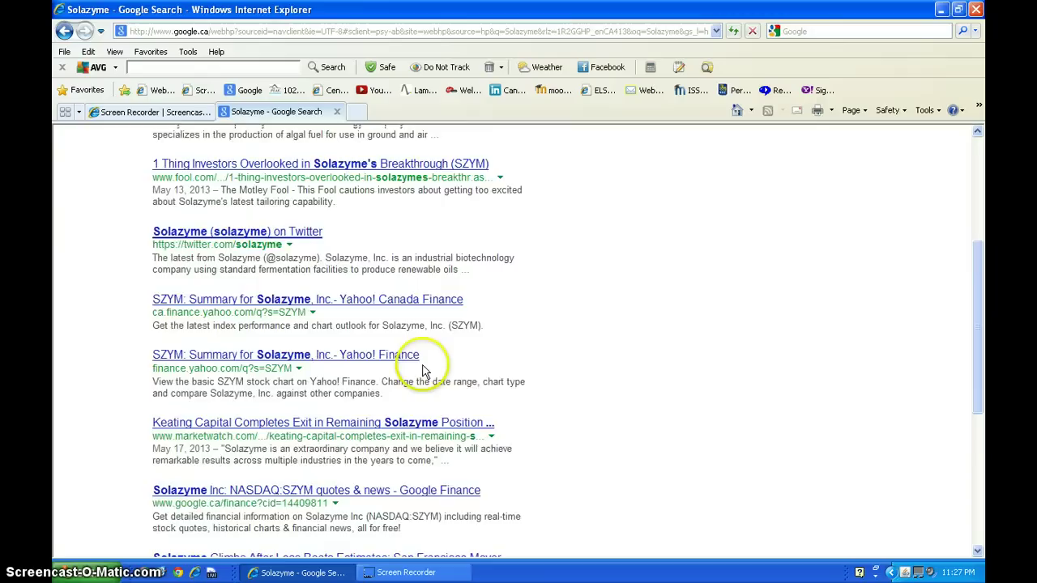
scroll(423, 371, "up", 4)
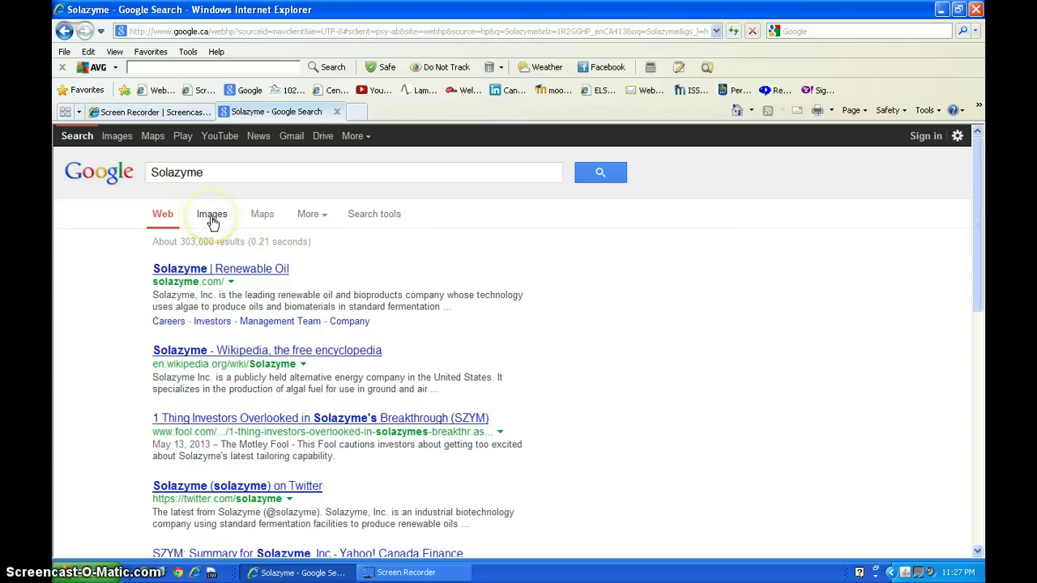
- Switch to Solazyme image results and preview algae-solazyme-h01.jpg (468 × 351) from treehugger.com
left_click(117, 138)
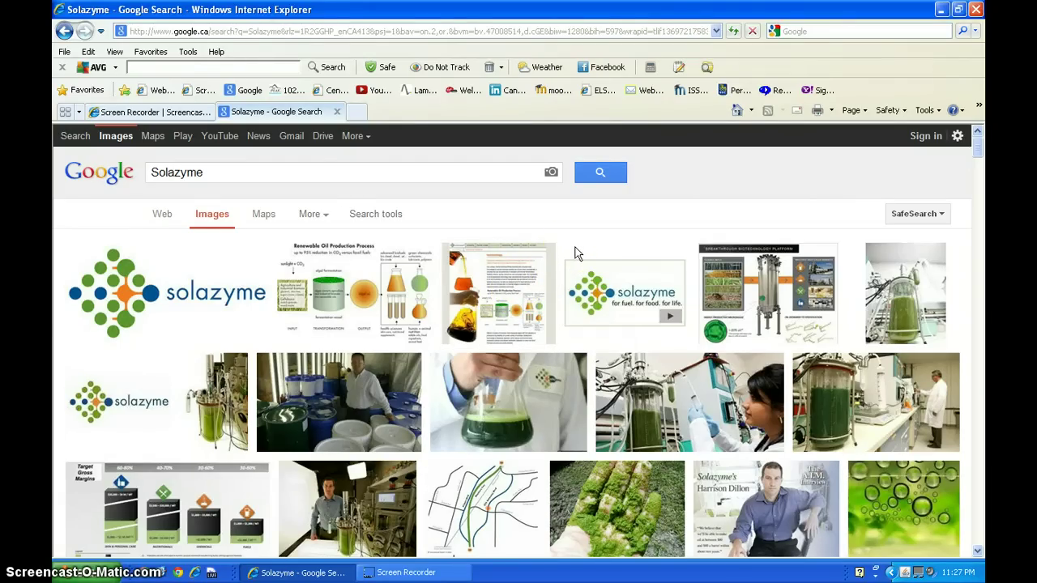
scroll(575, 251, "down", 1)
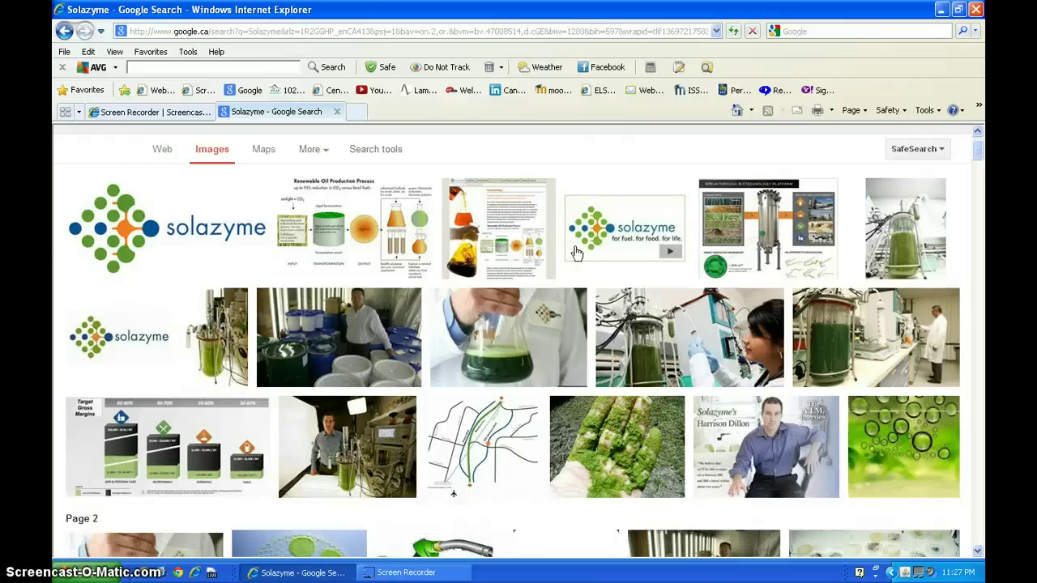
scroll(577, 252, "down", 1)
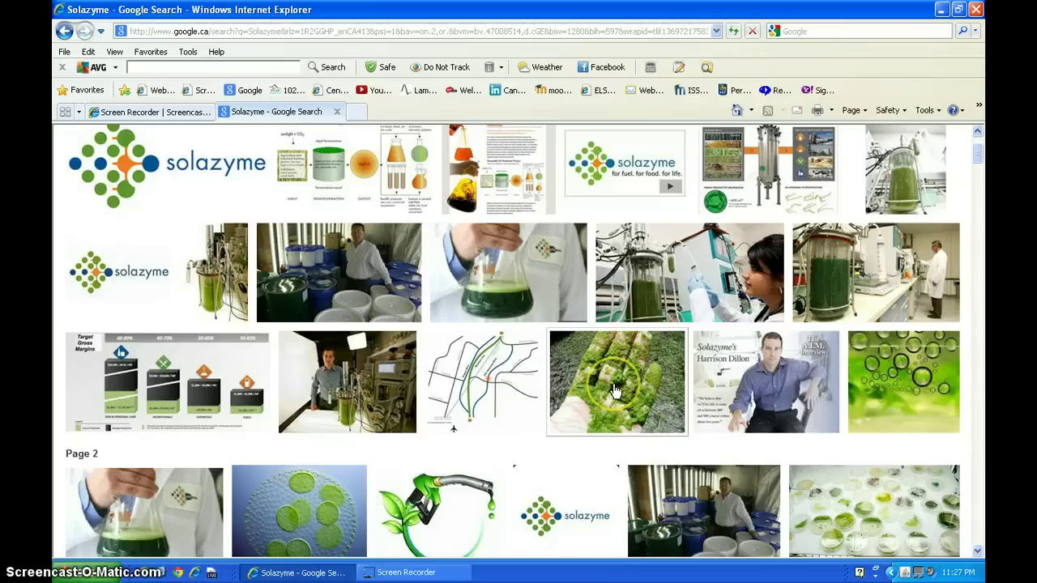
mouse_move(614, 390)
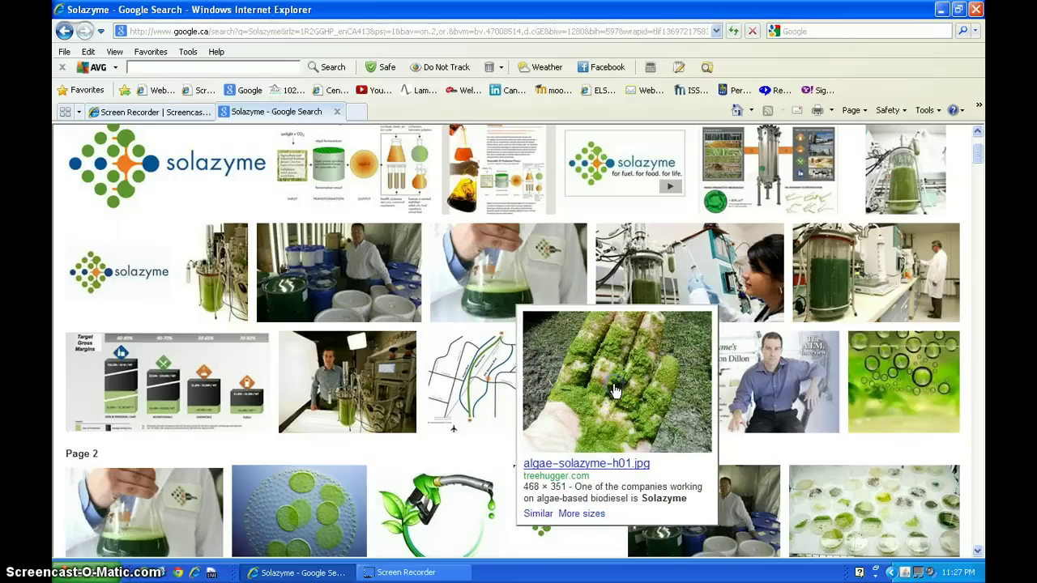
- Open the image result page for algae-solazyme-h01.jpg over treehugger.com's Solazyme article
left_click(614, 390)
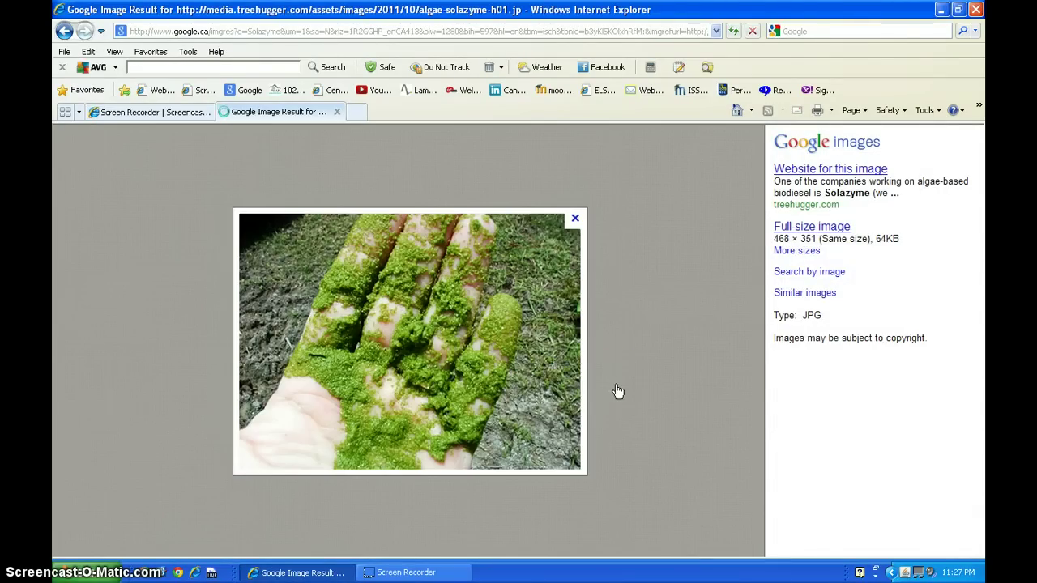
left_click(618, 387)
left_click(364, 363)
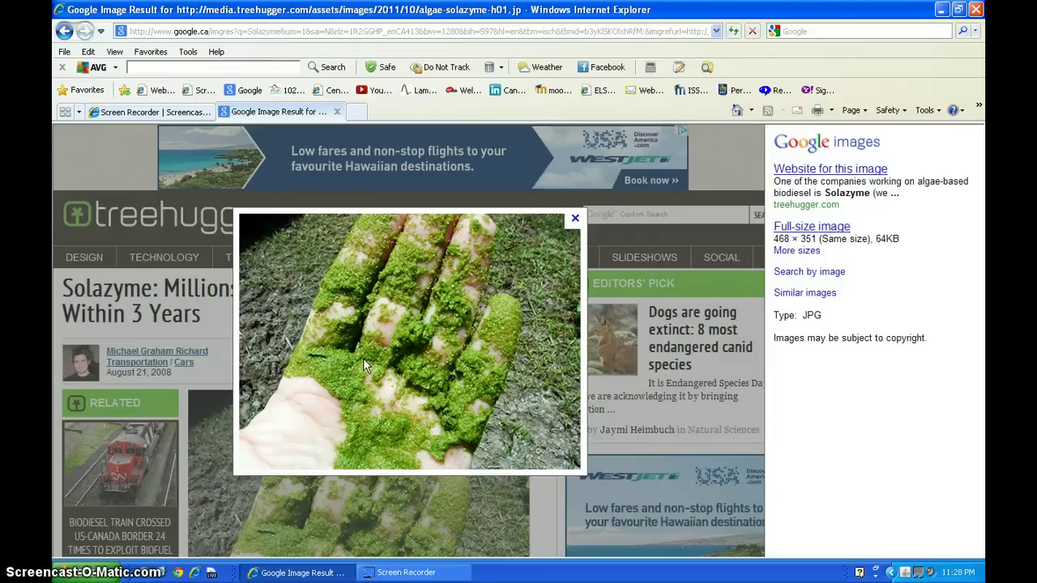
- Bring up Save Picture As for the algae hand picture, defaulting to My Pictures
right_click(363, 358)
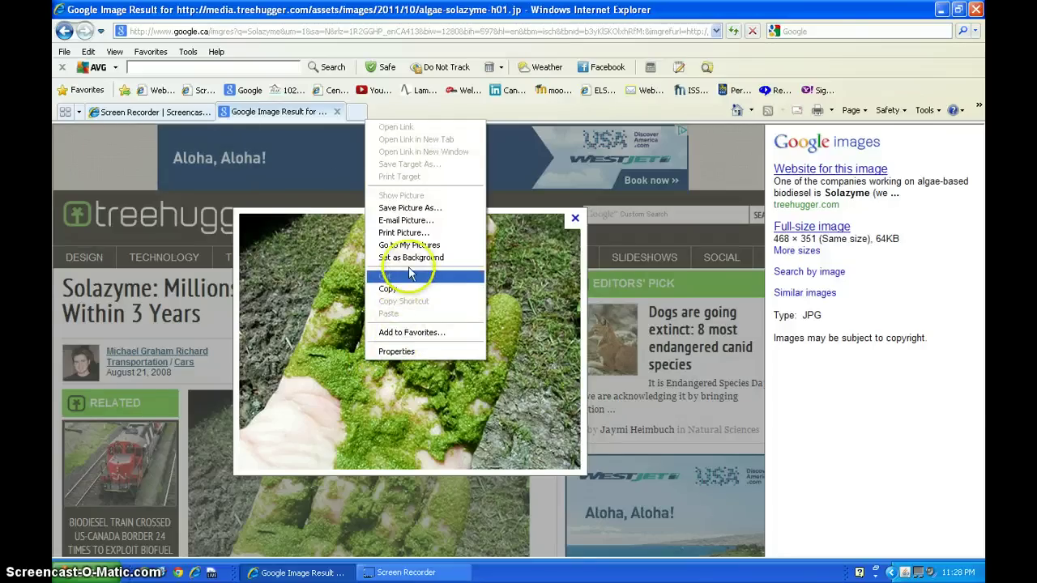
left_click(434, 213)
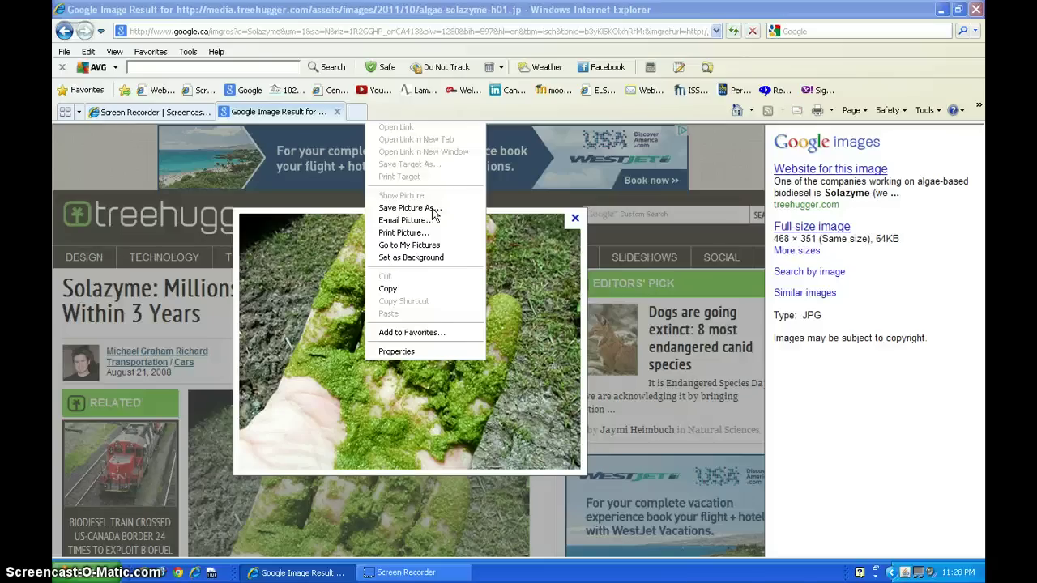
left_click(432, 209)
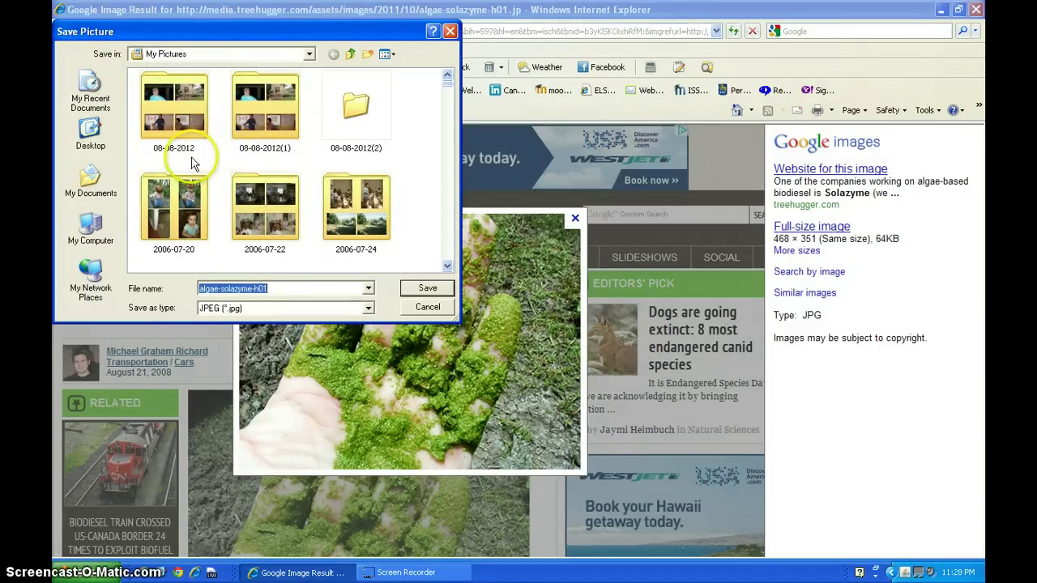
- Save the picture as JPEG '1 algae-solazyme' inside the new desktop folder
left_click(89, 138)
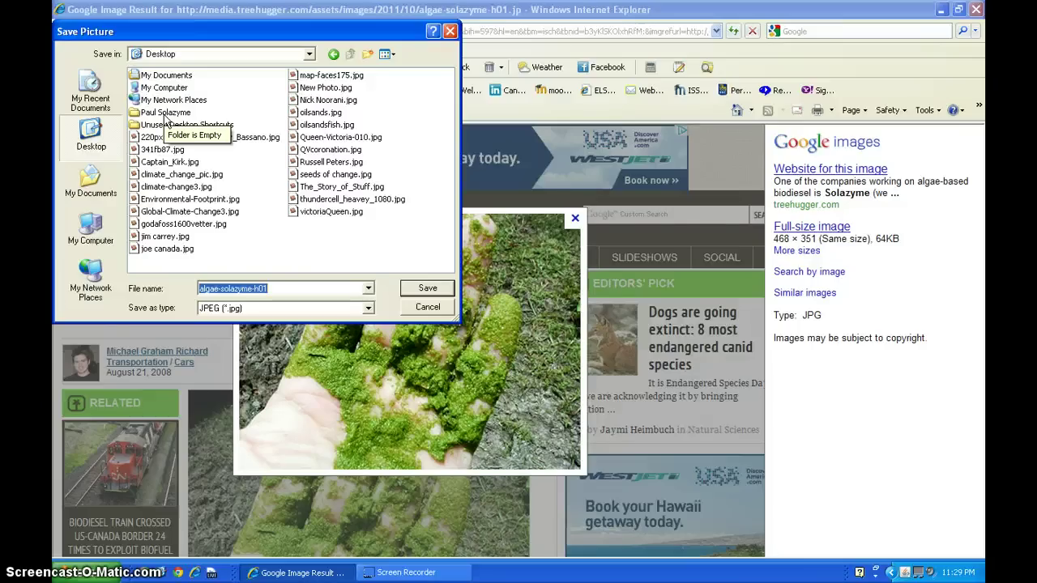
double_click(164, 112)
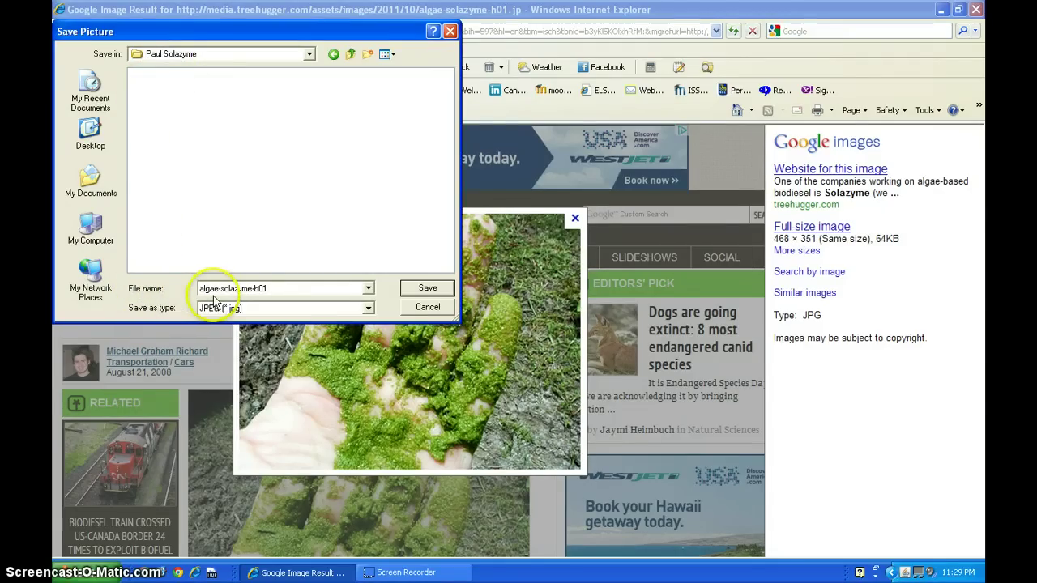
left_click(200, 288)
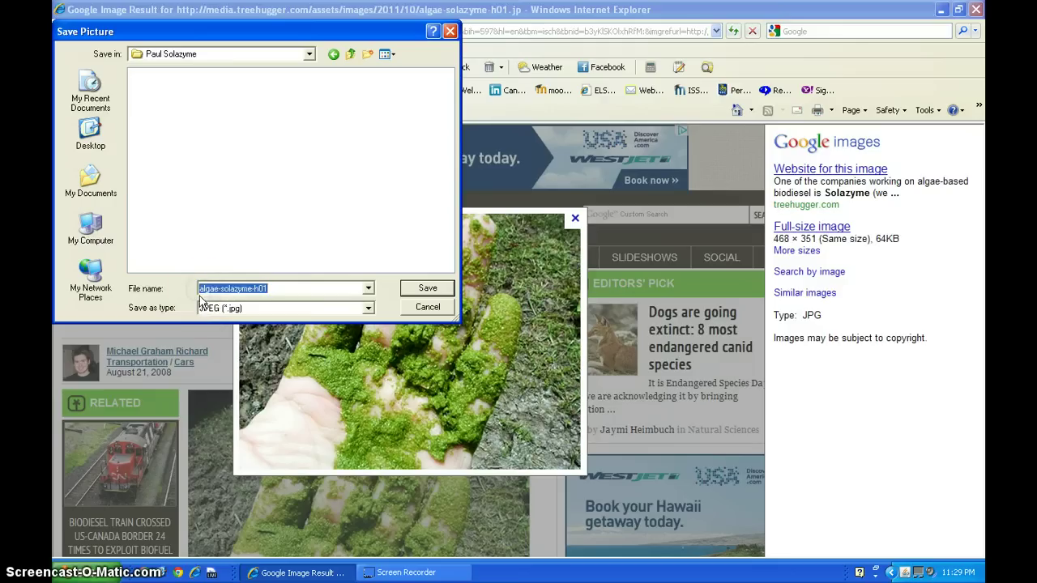
key("Home")
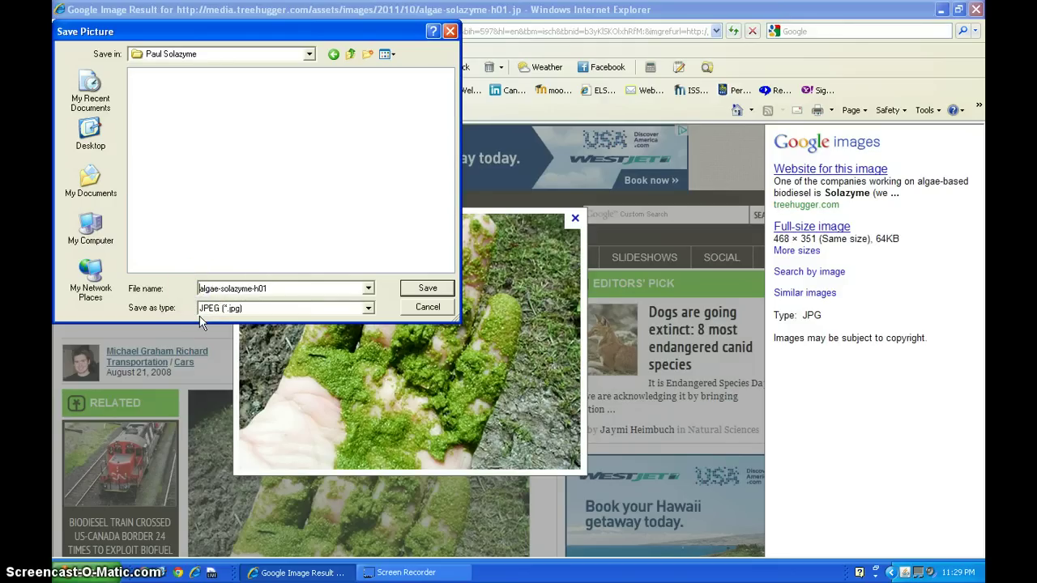
type("1")
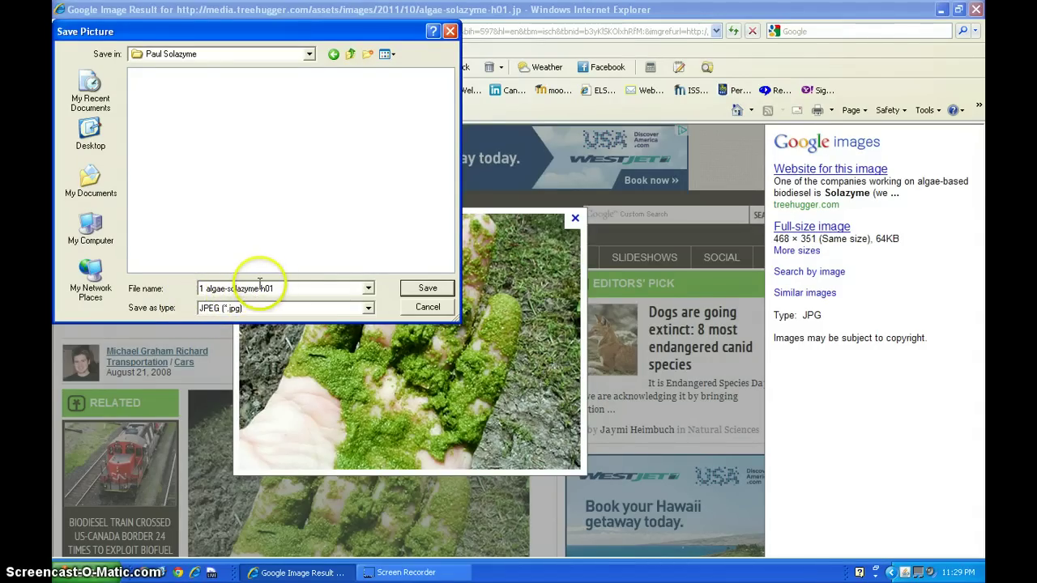
left_click_drag(258, 289, 276, 288)
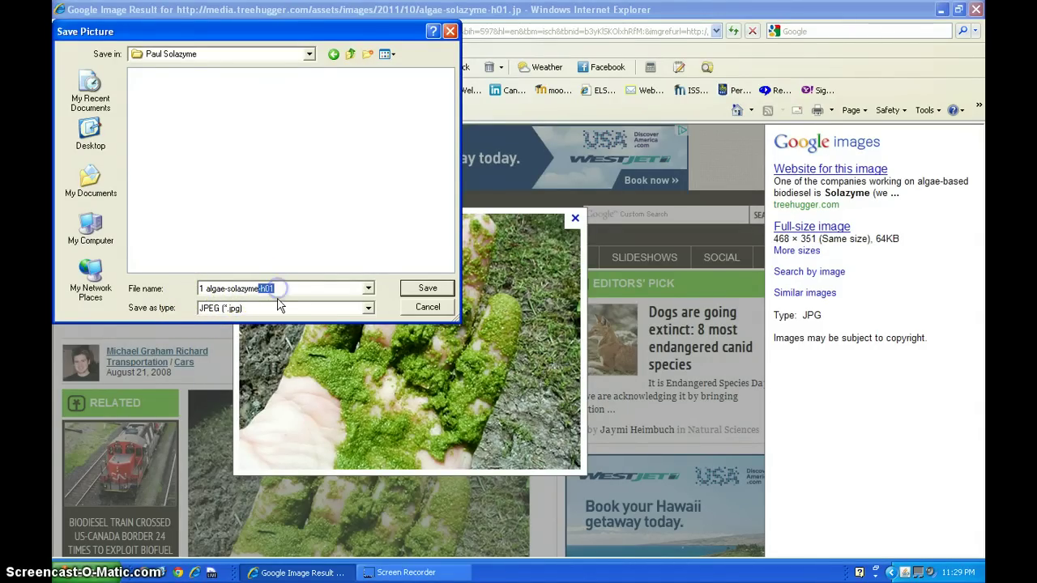
key("BackSpace")
left_click(419, 293)
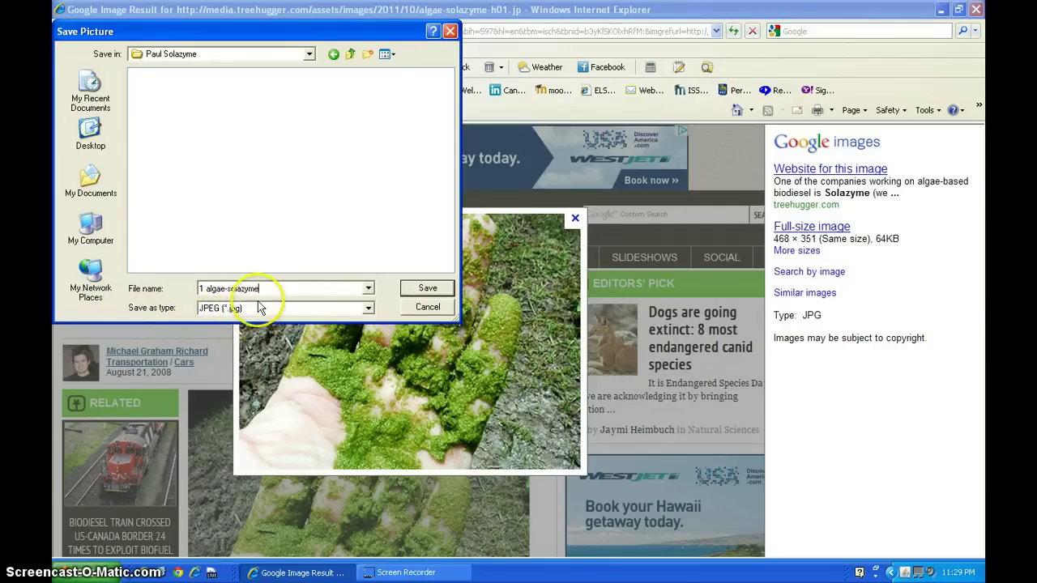
left_click(419, 291)
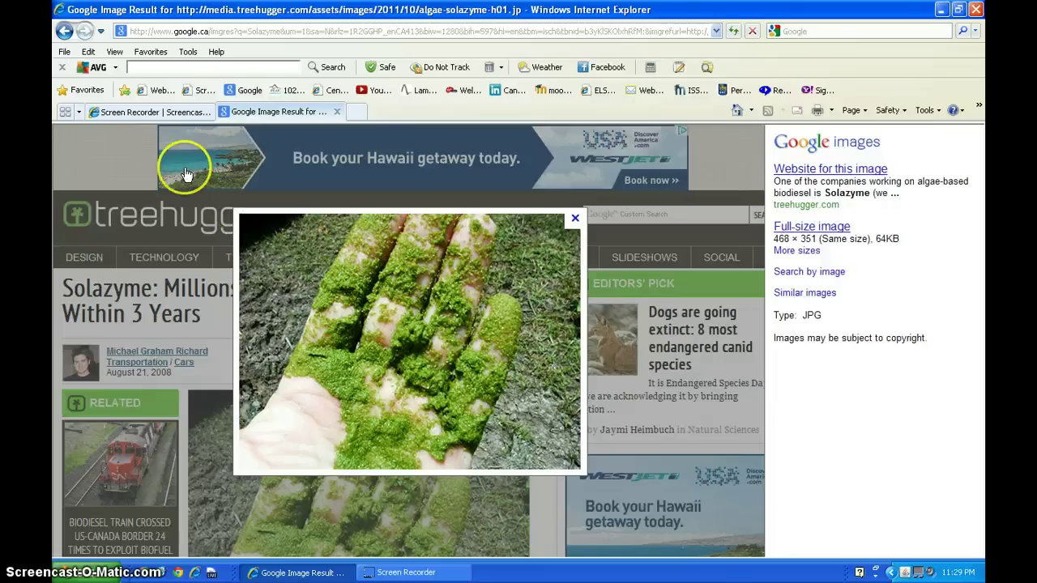
- Go back to the Solazyme image grid and preview platform-2.png (906 × 680) from solazyme.com
left_click(64, 33)
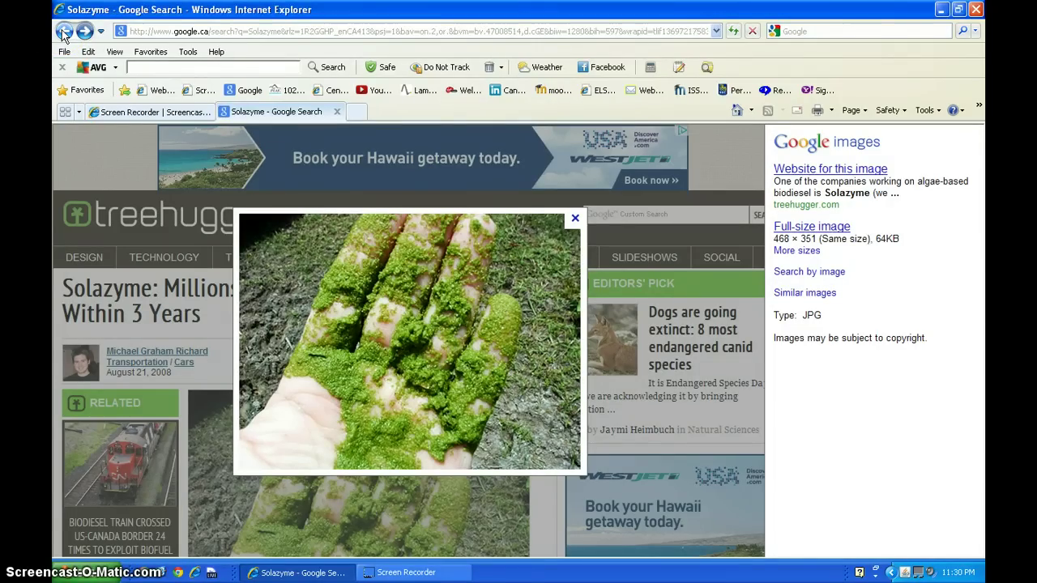
left_click(63, 31)
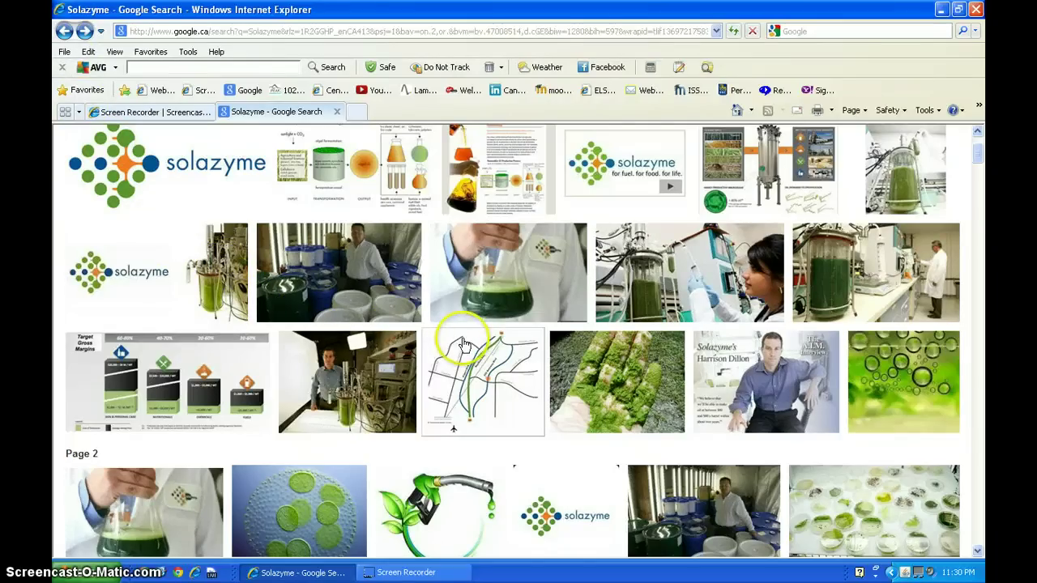
mouse_move(516, 373)
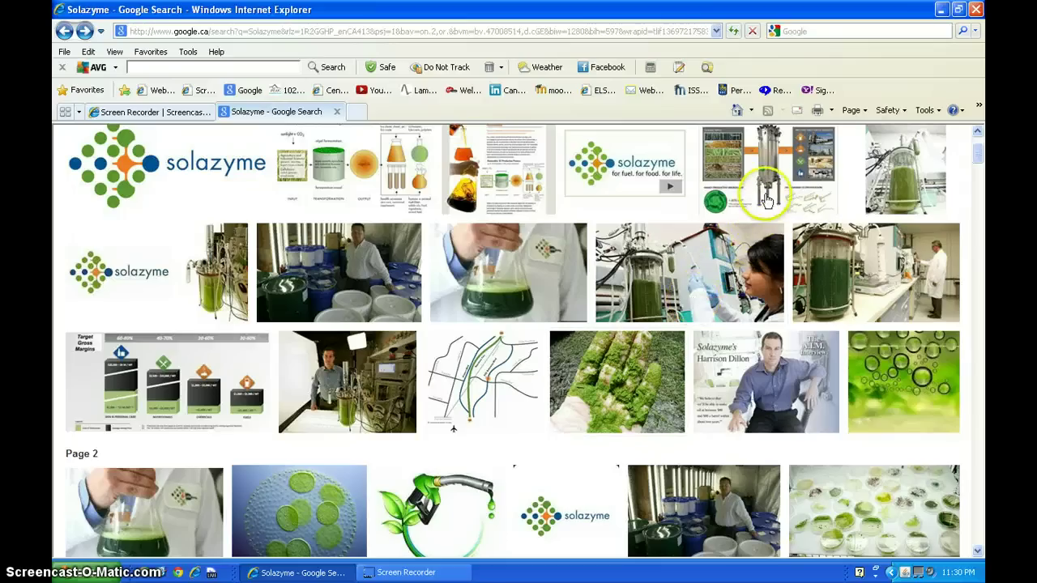
mouse_move(768, 184)
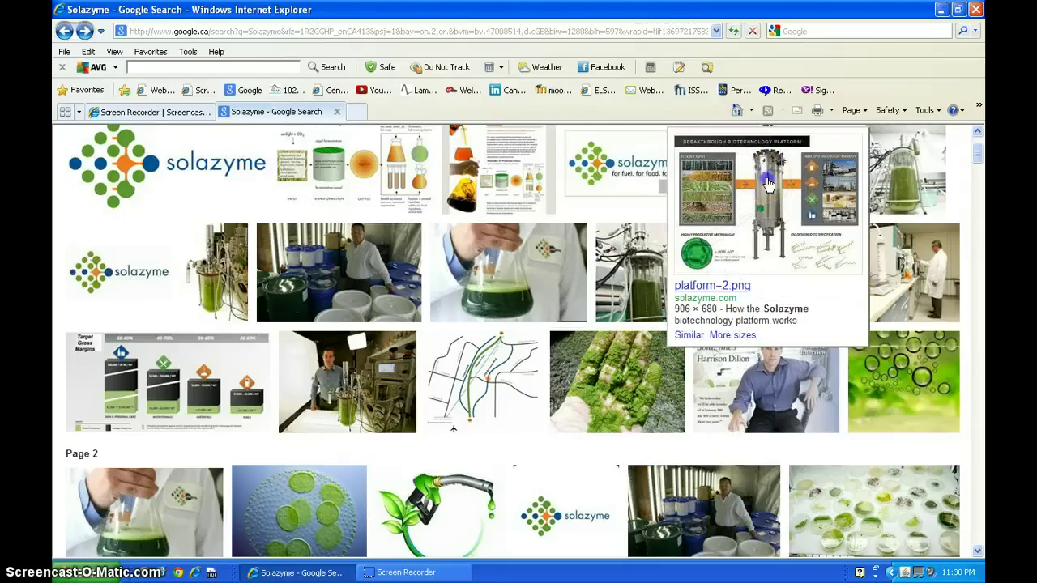
- Open platform-2.png's result page, showing the Breakthrough Biotechnology Platform diagram over solazyme.com
left_click(768, 184)
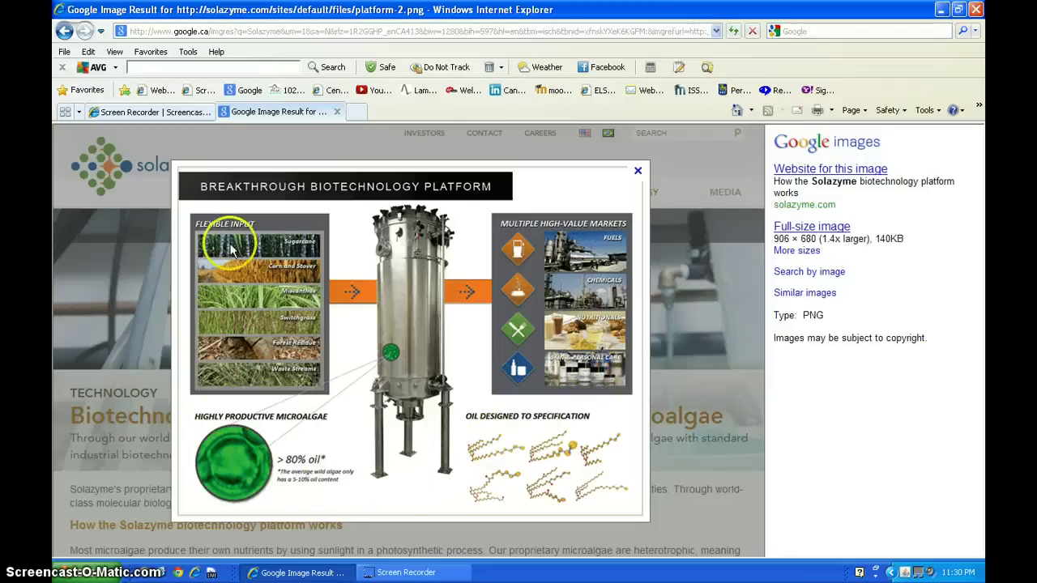
- Save the Solazyme platform diagram as PNG '2 Biotechnology platform' in the Paul Solazyme folder
right_click(419, 332)
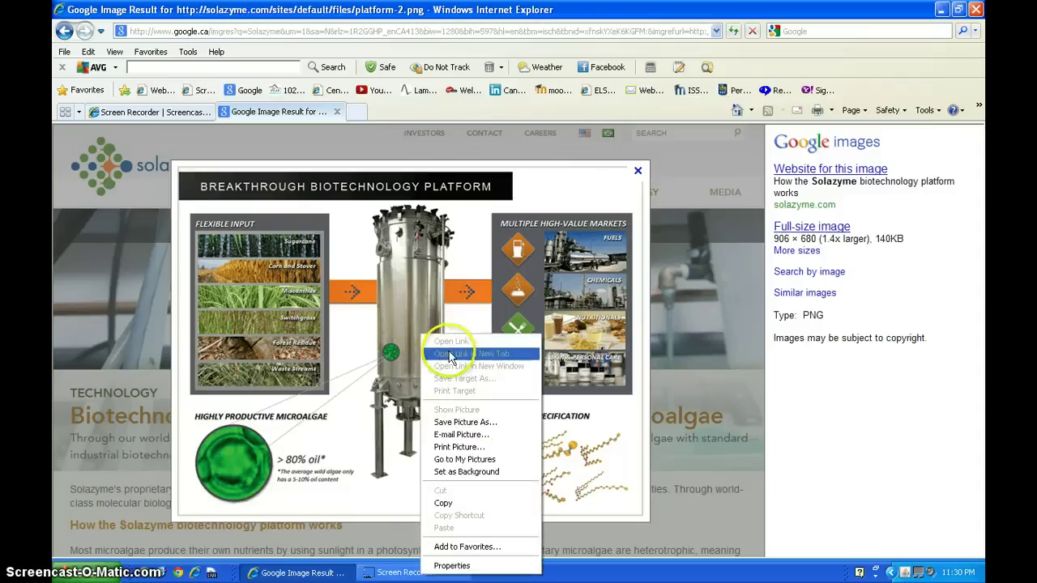
left_click(460, 422)
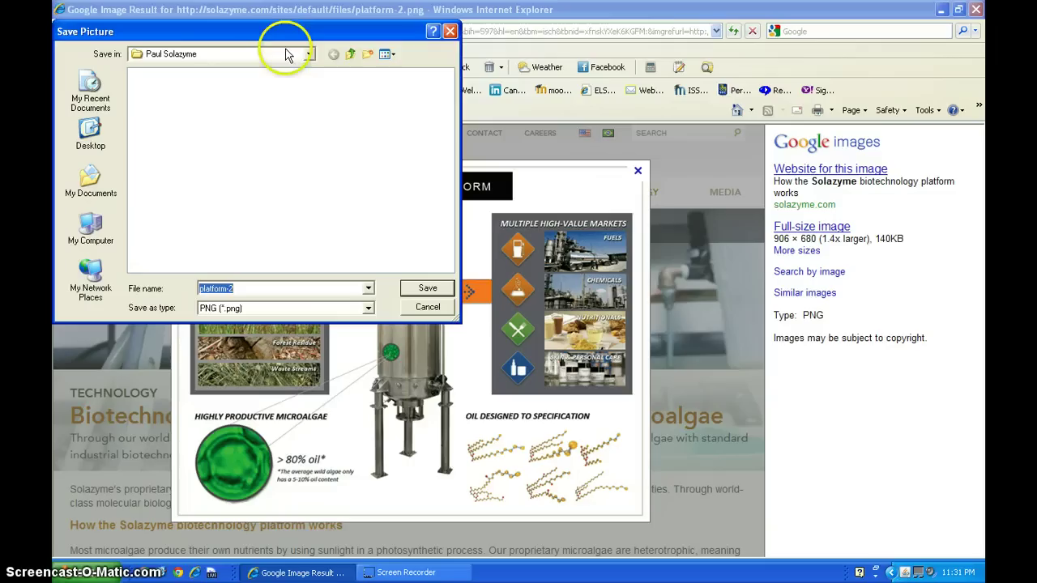
left_click_drag(280, 38, 544, 240)
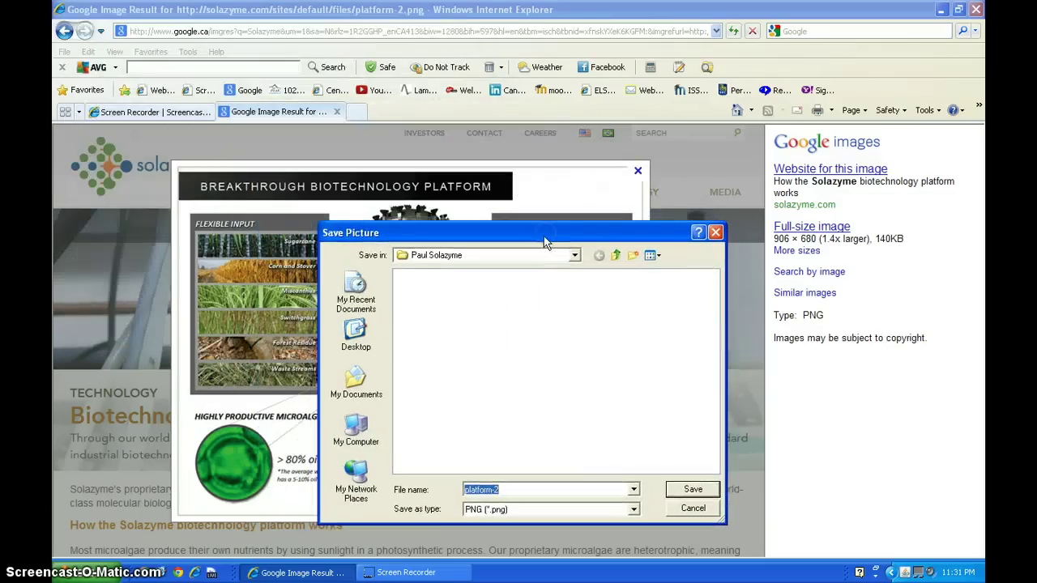
left_click(466, 490)
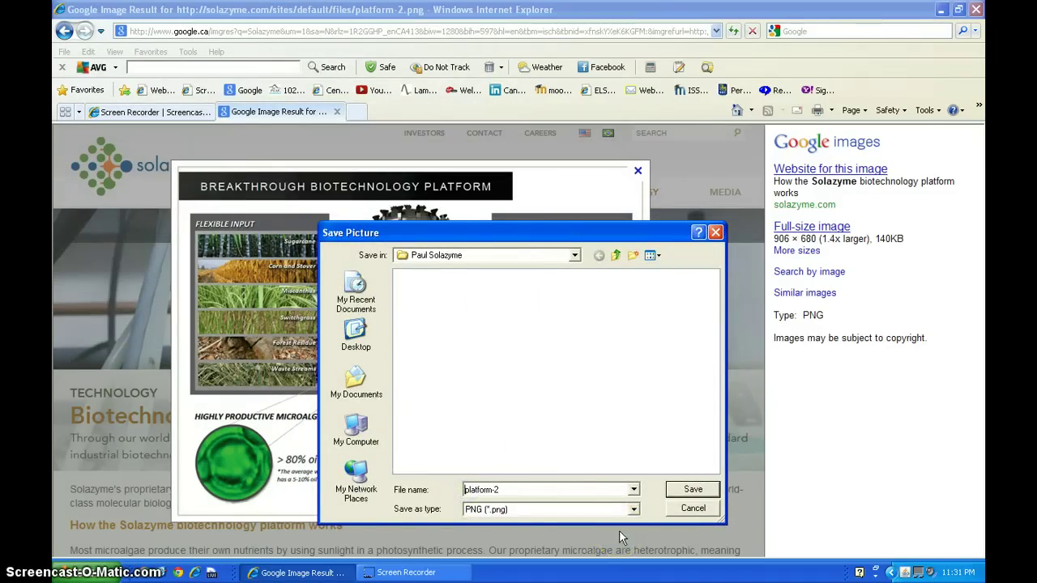
type("Biotechnolo")
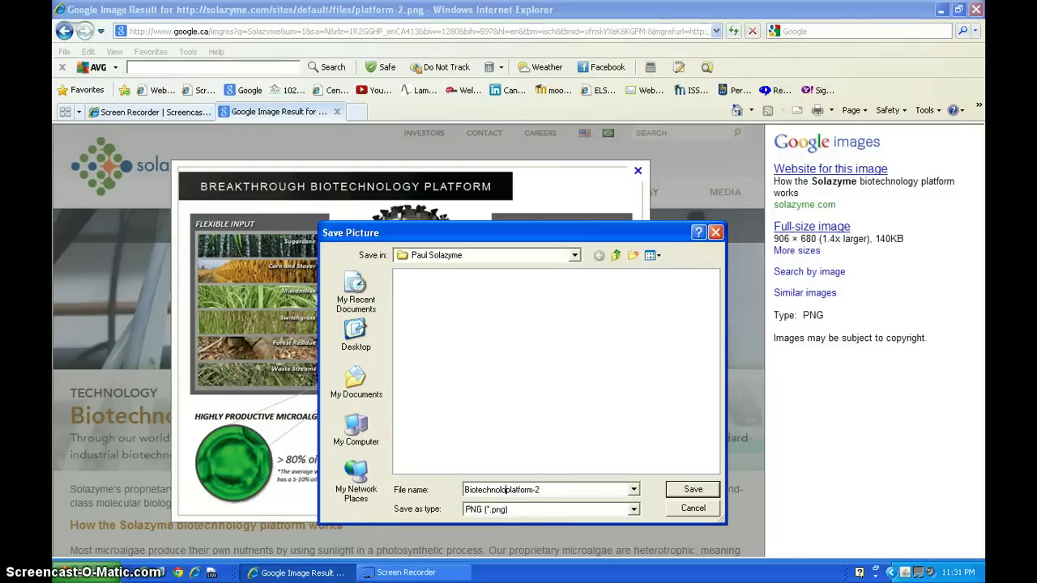
type("gy")
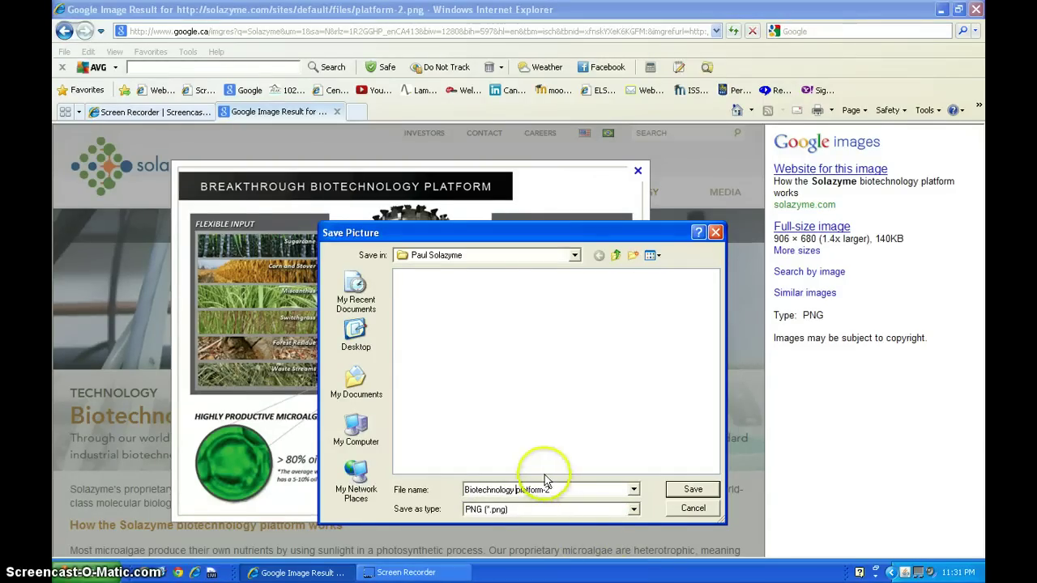
left_click(547, 490)
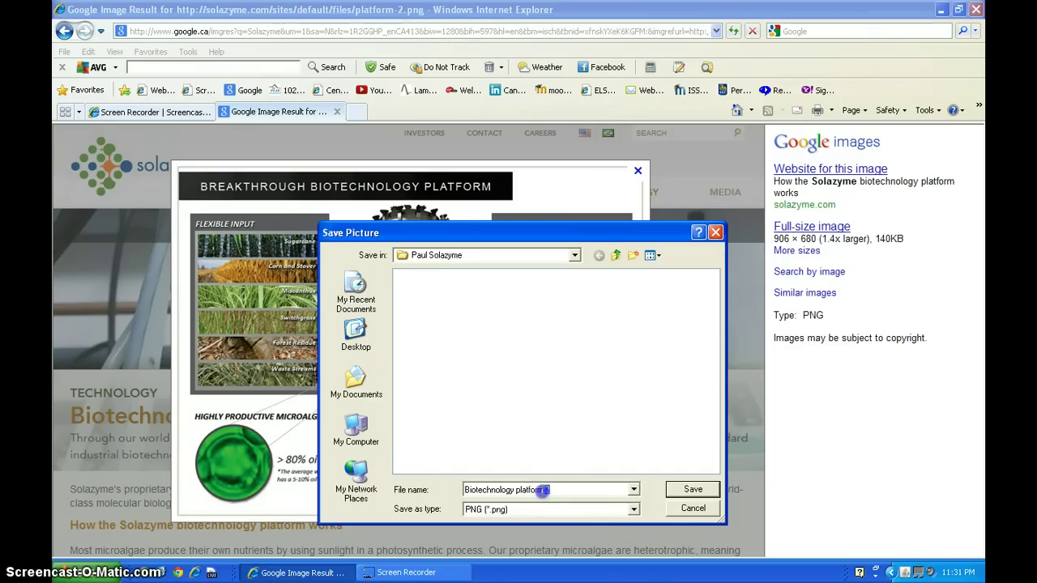
left_click_drag(548, 490, 536, 524)
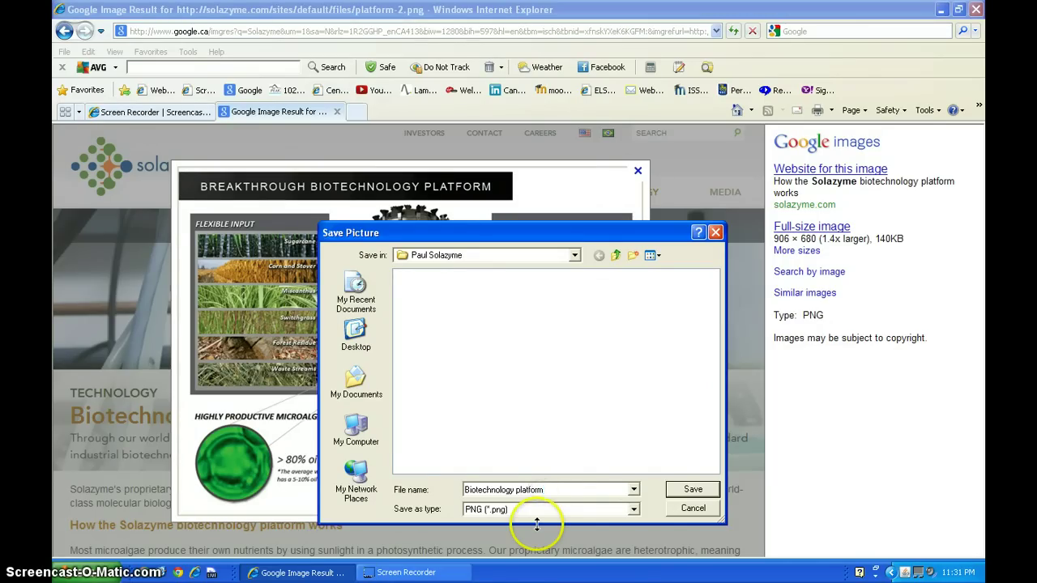
left_click(467, 489)
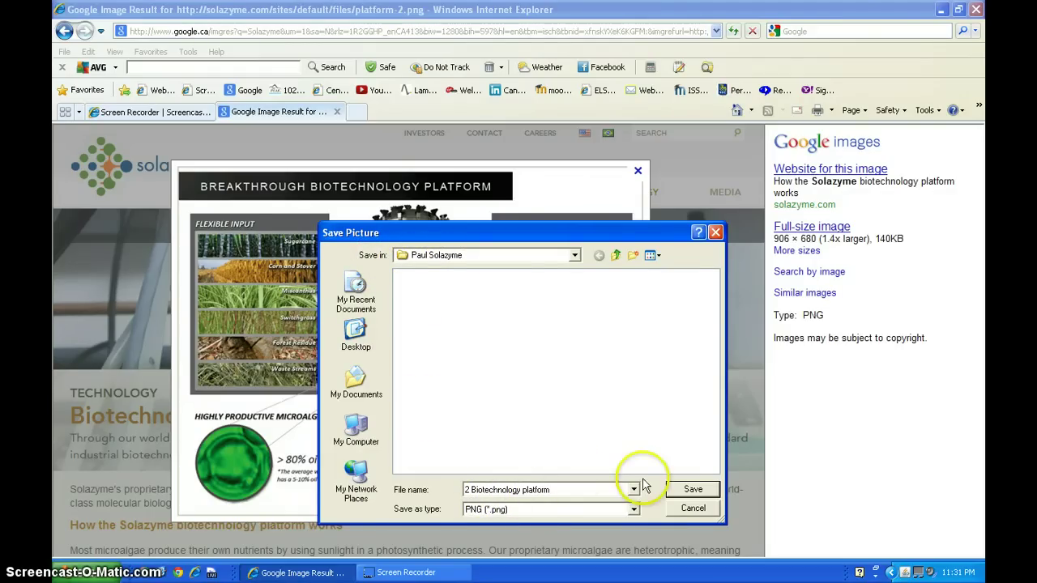
left_click(687, 496)
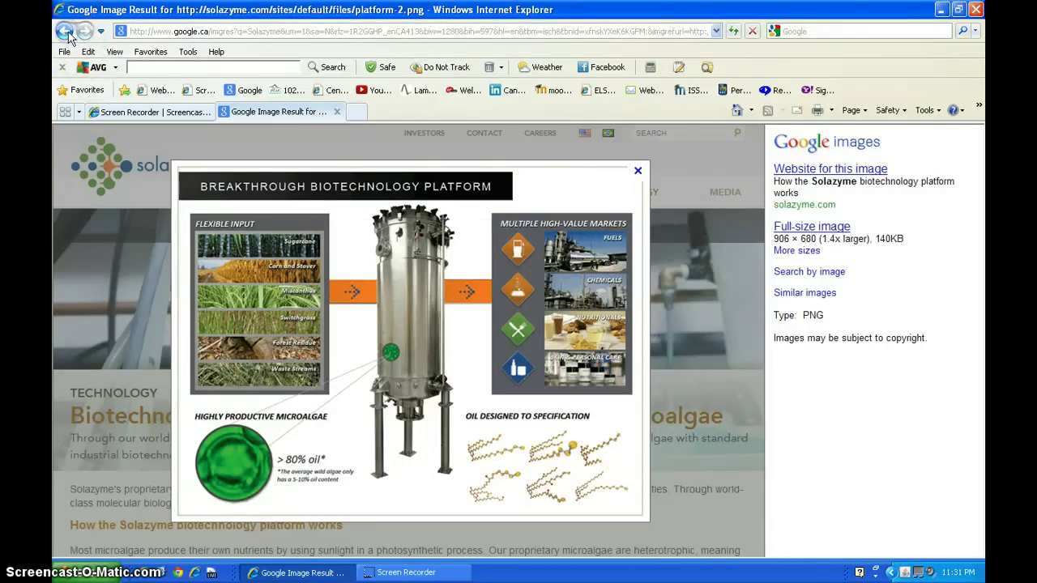
- Return to the Solazyme image results and open the 567 × 368 Renewable Oil Production Process GIF
left_click(66, 32)
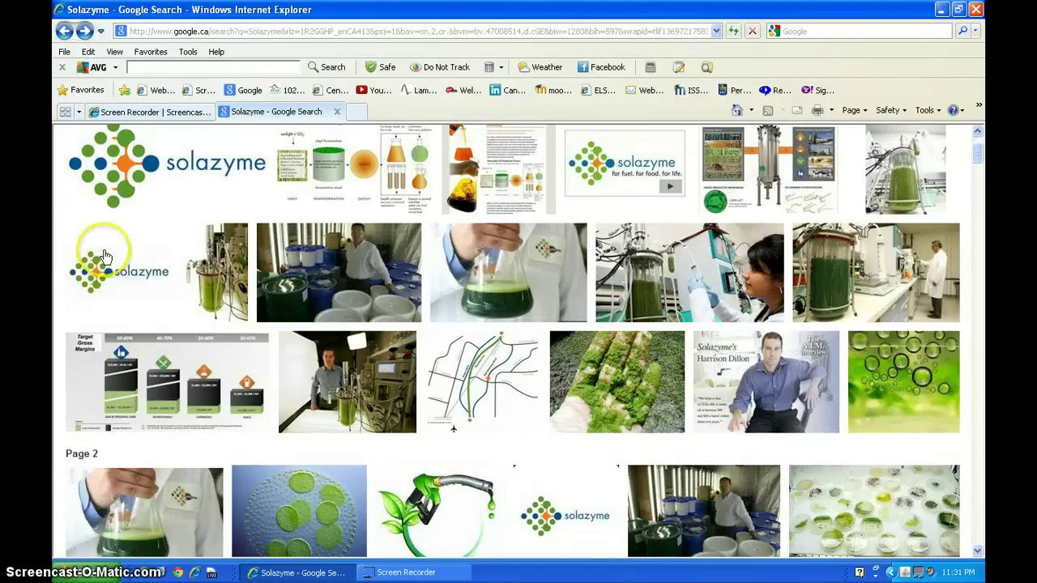
left_click(357, 167)
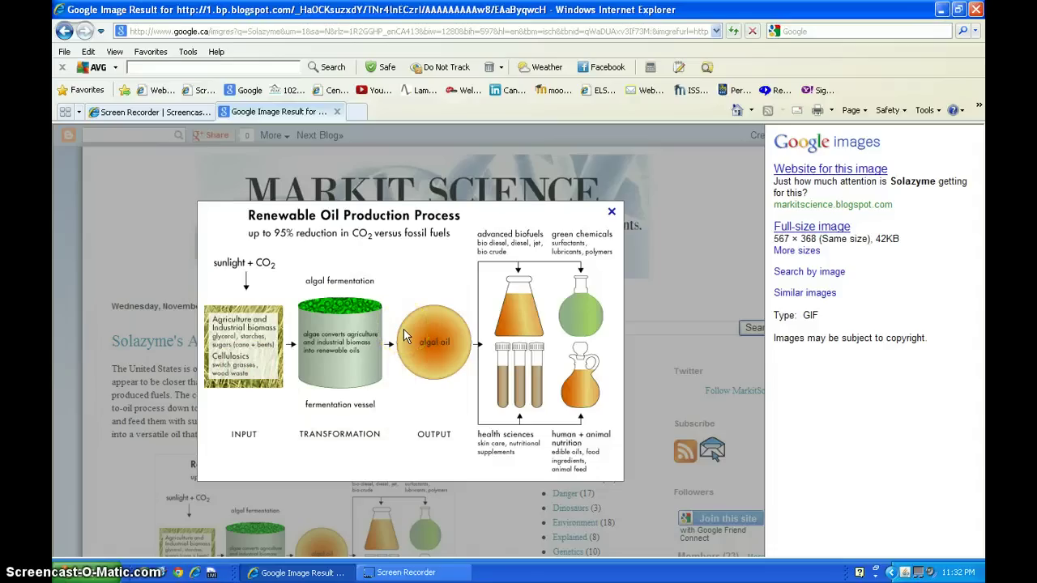
- Save the flowchart GIF as '3 solazyme technology-graph' in the Paul Solazyme folder
right_click(403, 328)
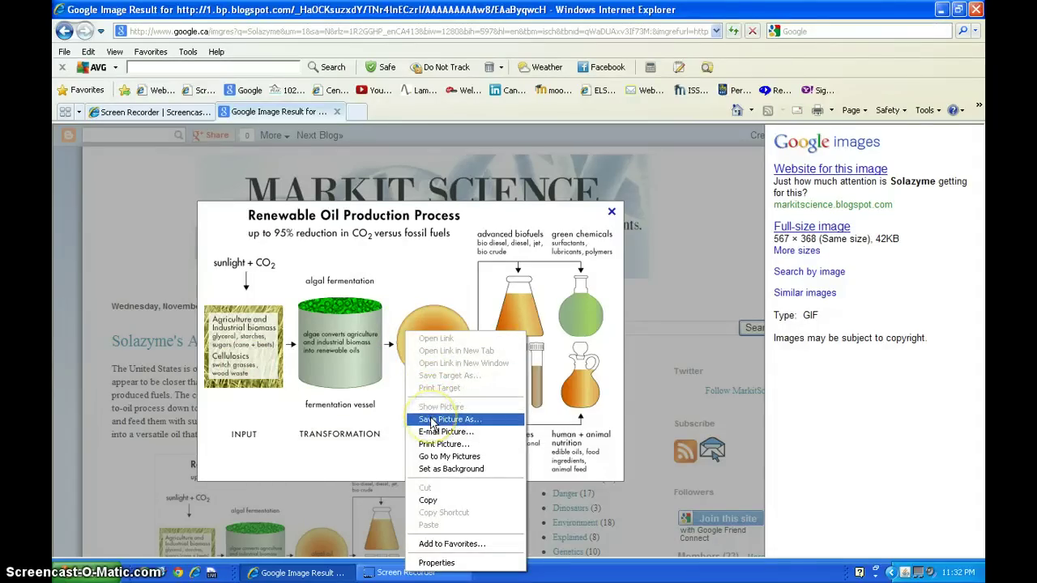
left_click(429, 419)
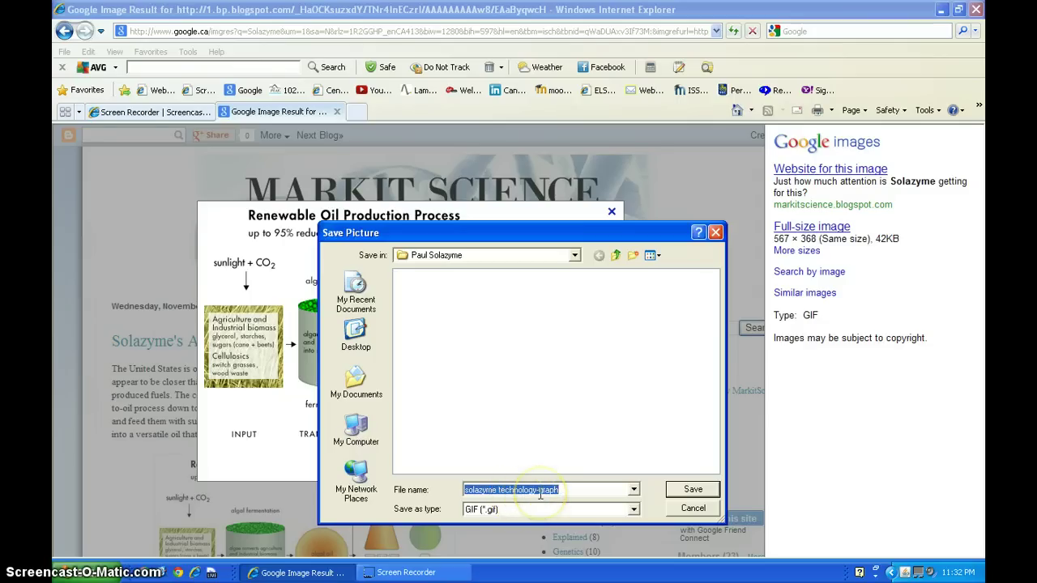
left_click(466, 490)
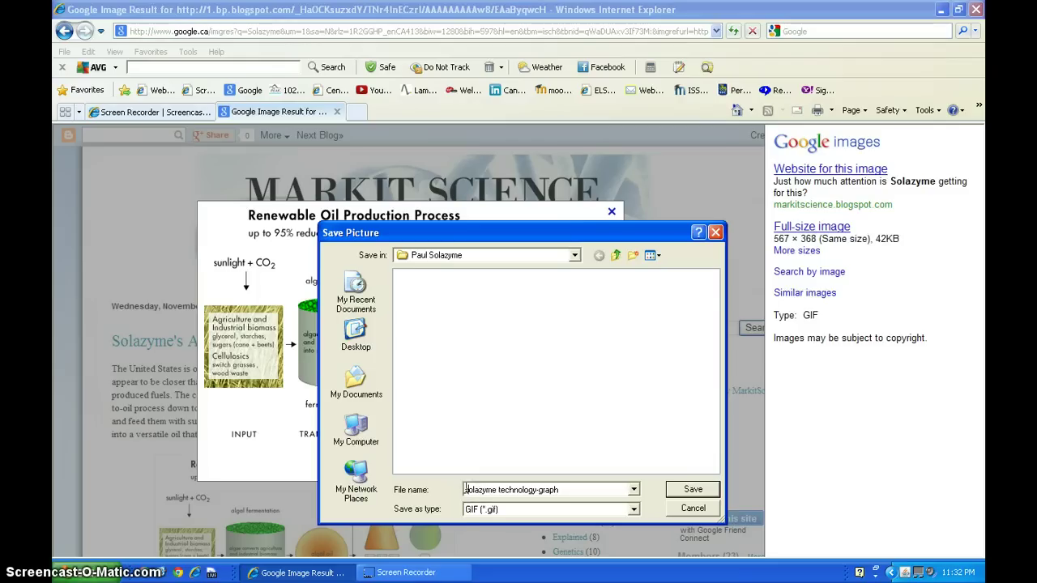
type("3")
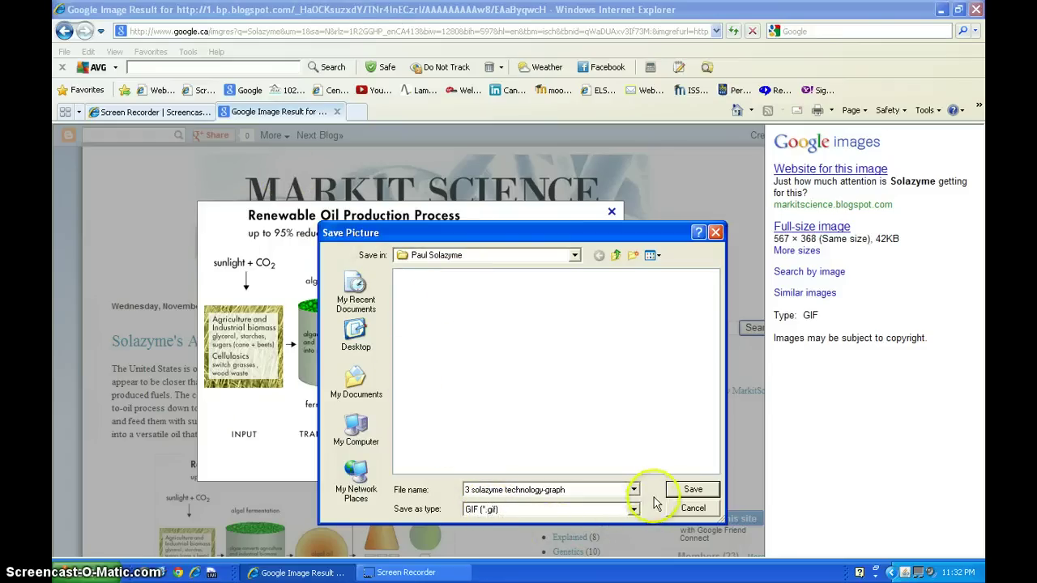
left_click(679, 494)
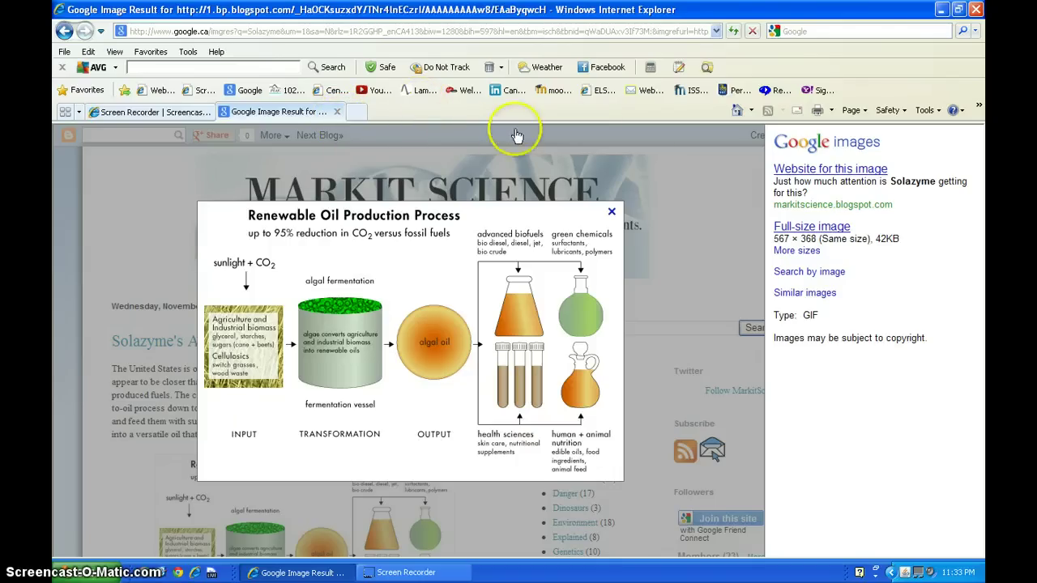
- Minimize the browser and open the Paul Solazyme folder on the desktop
left_click(941, 11)
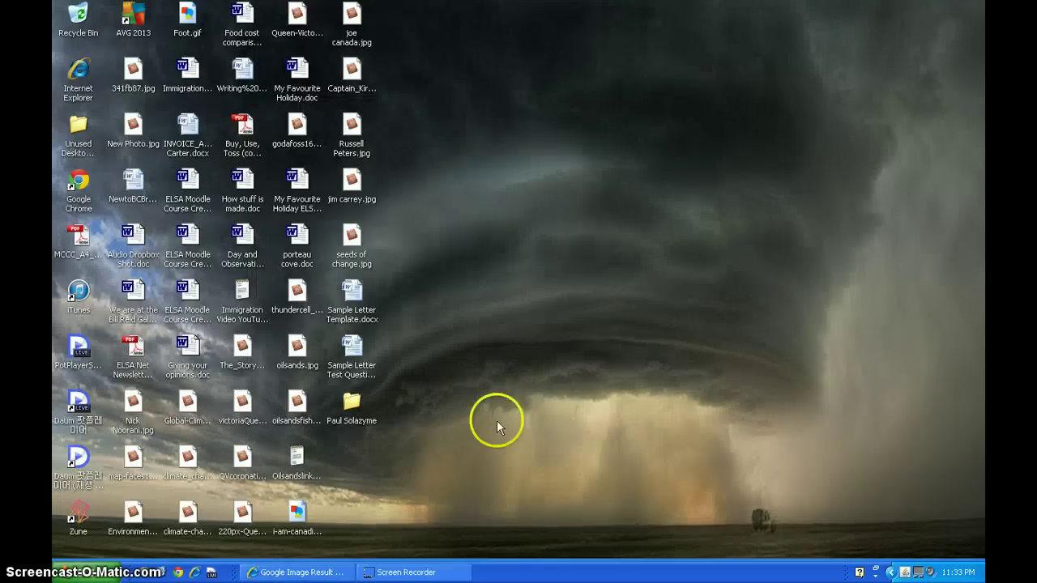
double_click(351, 410)
double_click(350, 412)
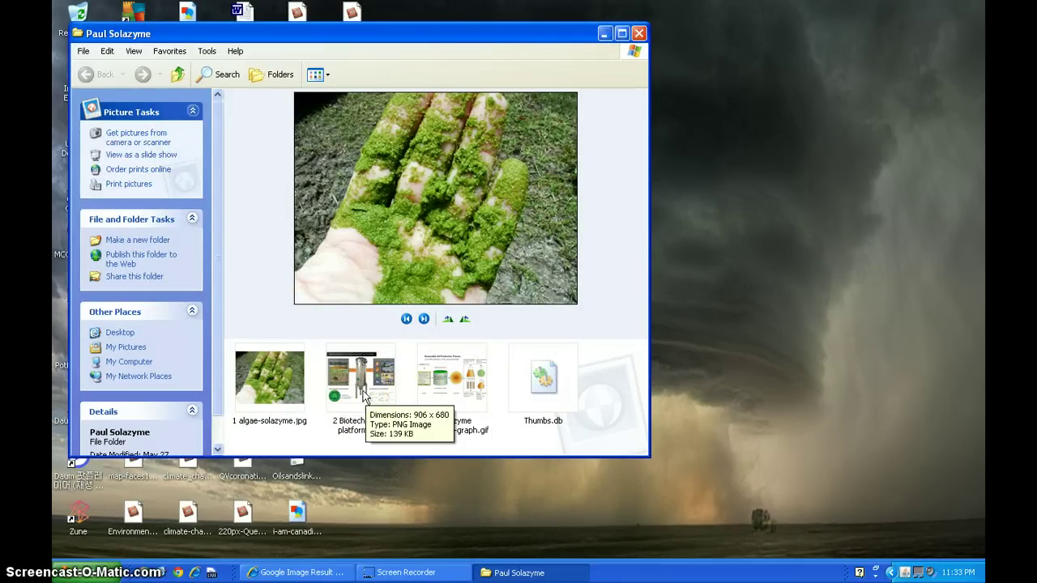
- Preview the Biotechnology platform and solazyme technology-graph pictures, then close the folder window
left_click(364, 389)
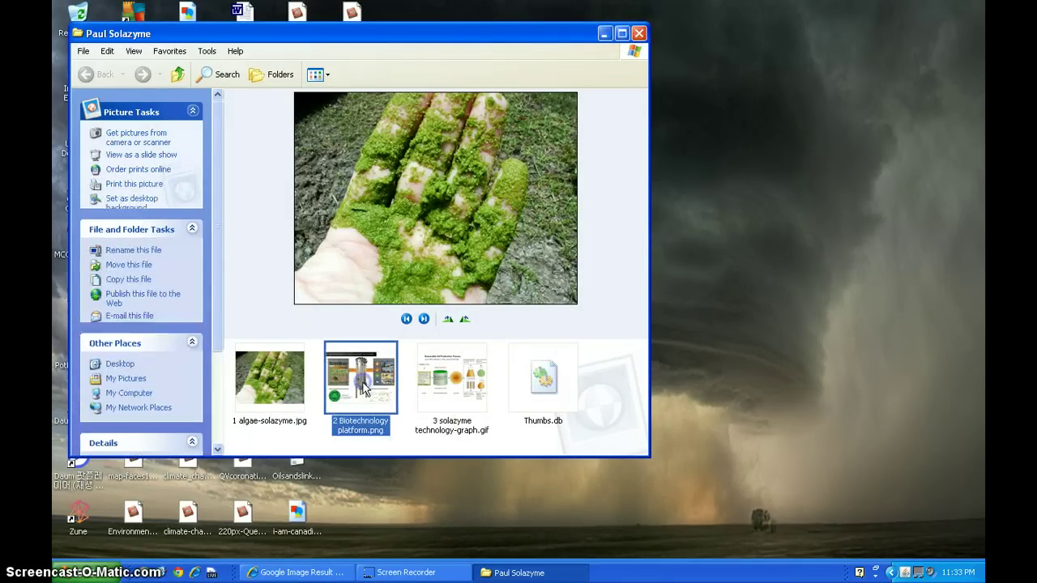
left_click(437, 383)
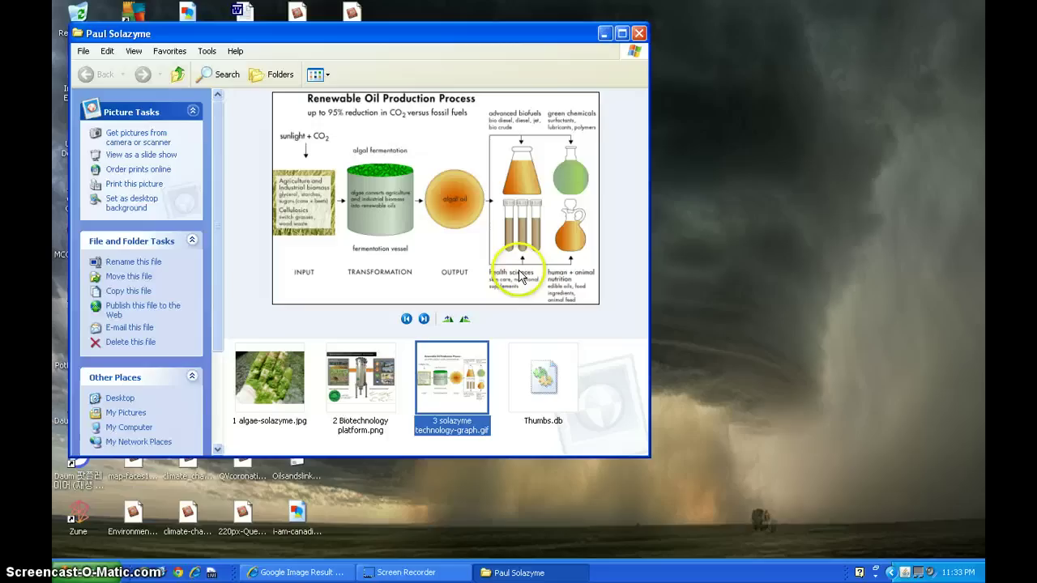
left_click(639, 34)
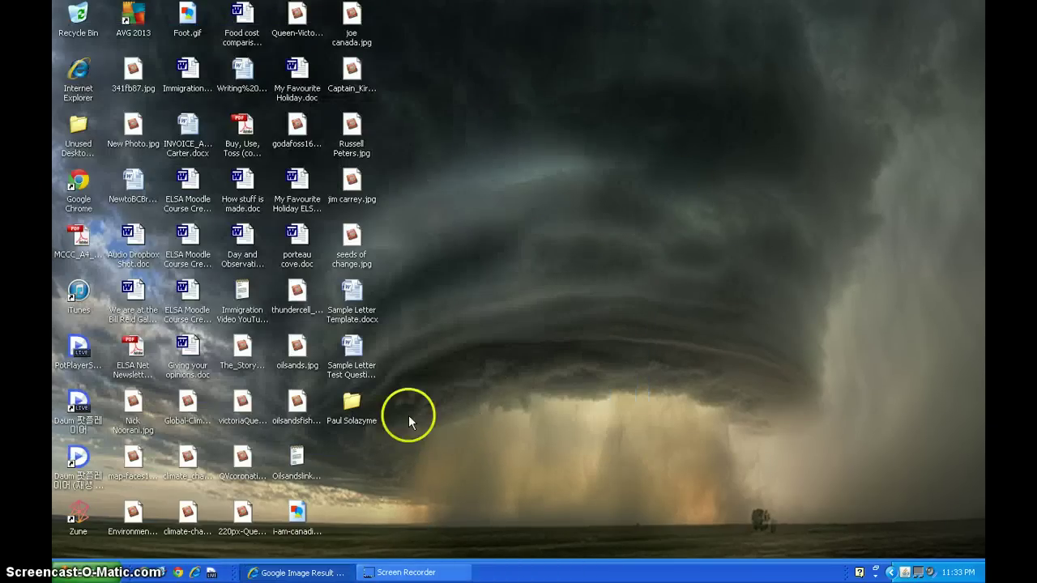